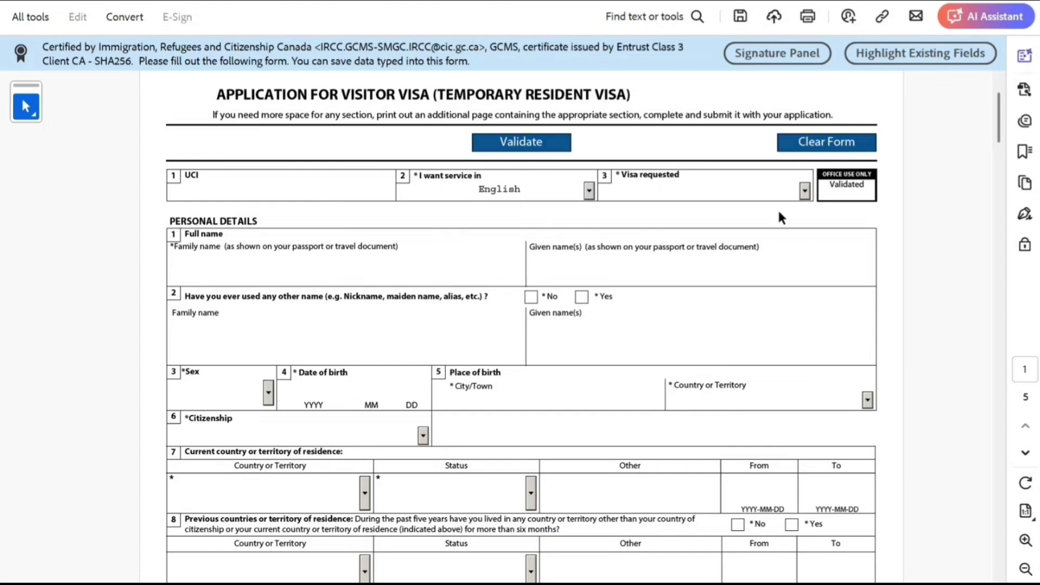
Choose Visitor Visa in the Visa requested dropdown and move to the Family name field.
click(804, 191)
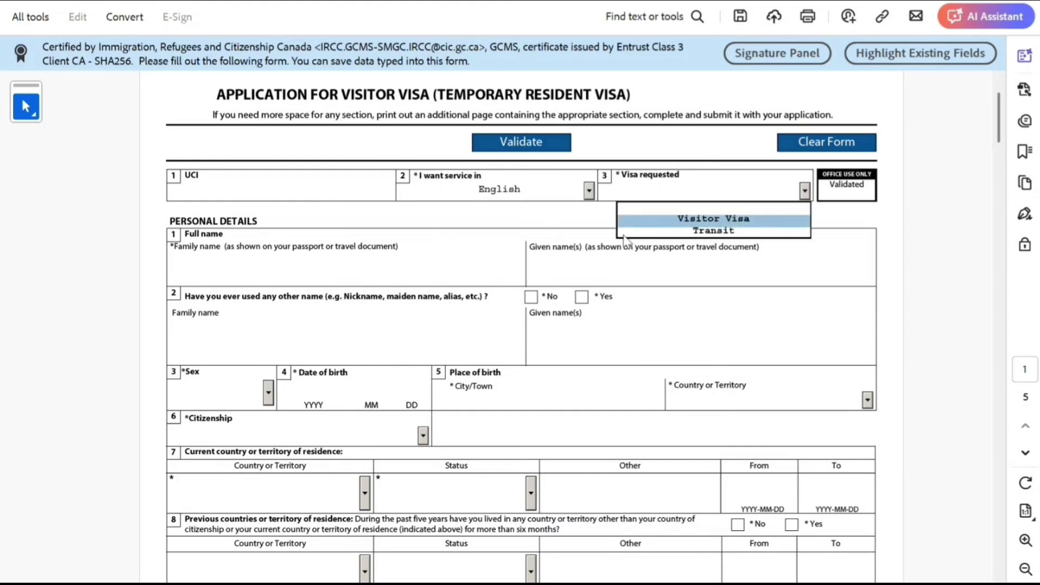
click(707, 219)
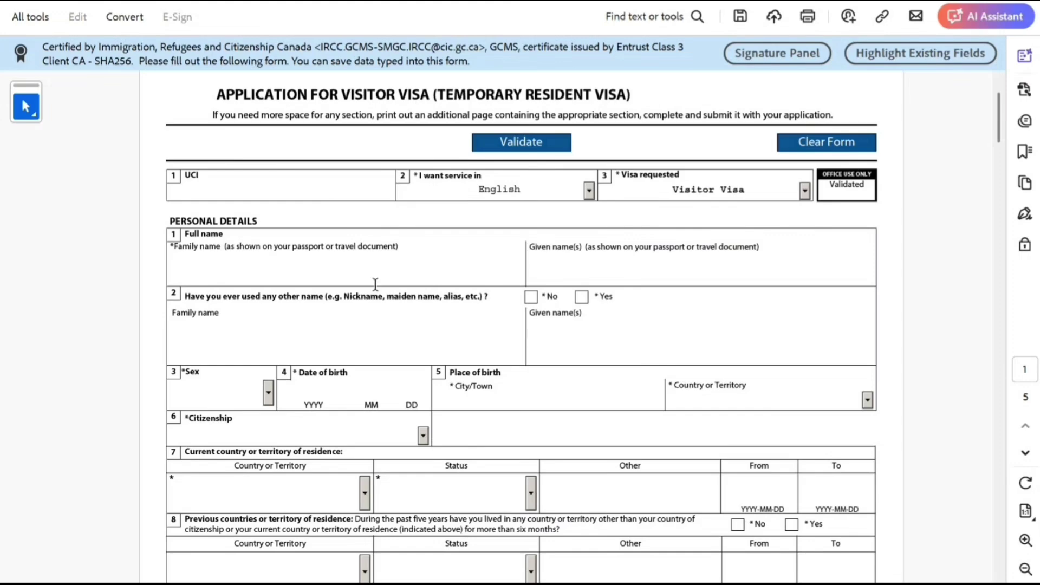
click(350, 284)
Enter the applicant's family and given names and answer No to other names used.
text(Smith)
key(Tab)
text(John)
scroll(350, 284, down, 3)
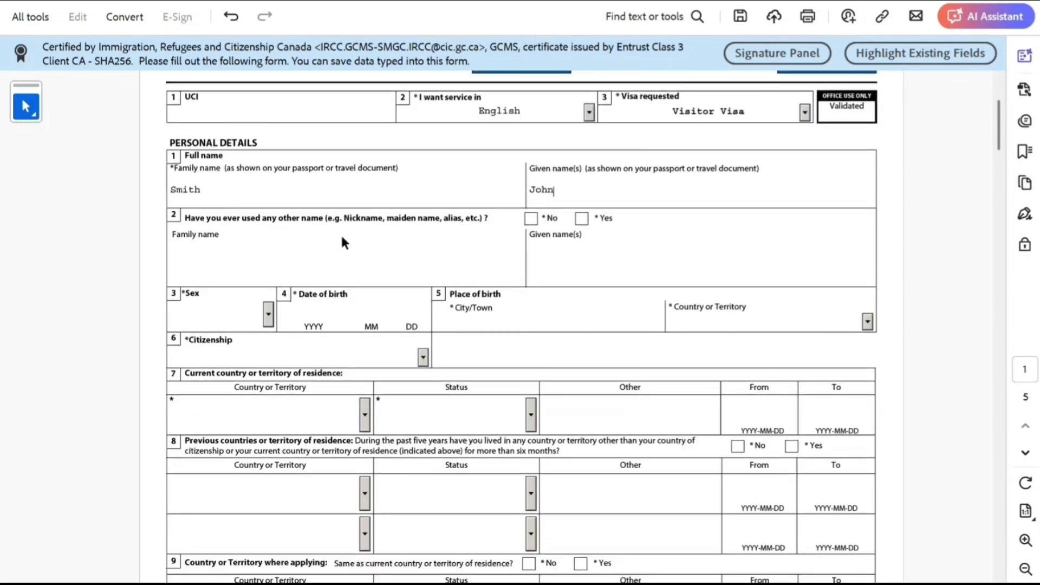
click(529, 220)
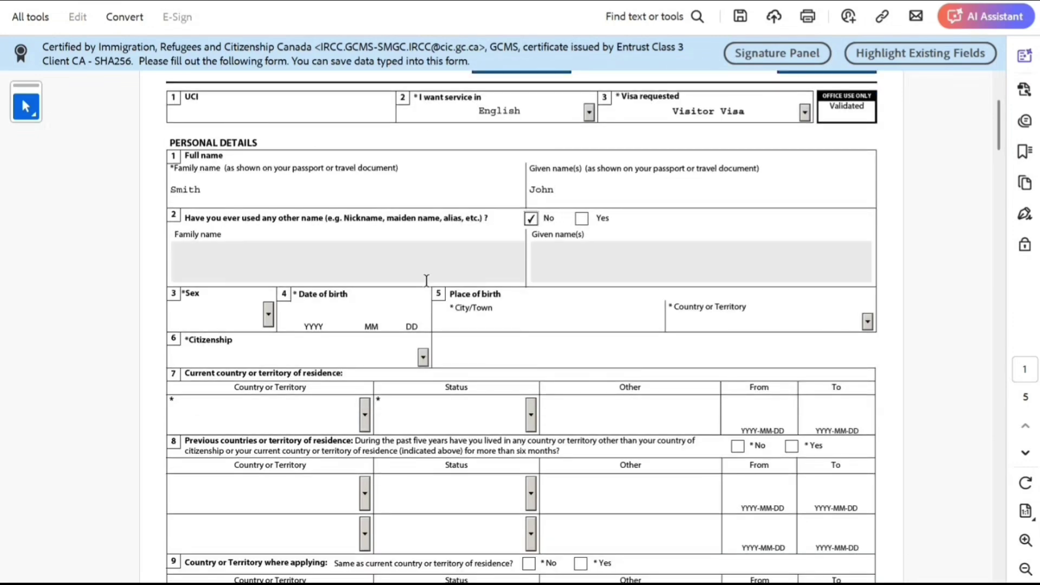
click(268, 314)
click(249, 355)
click(299, 311)
text(1)
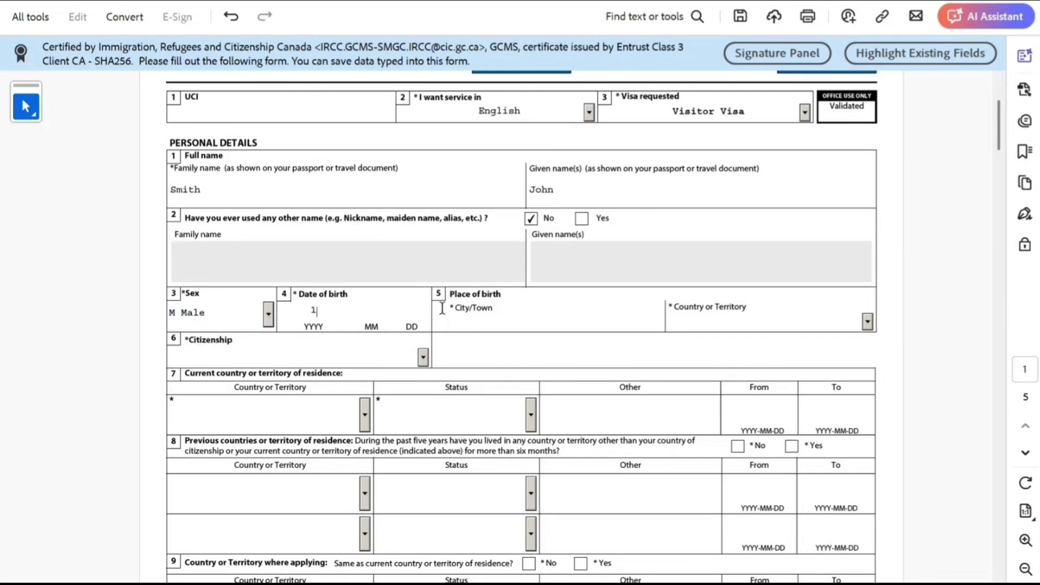
text(998 10 10)
click(464, 322)
text(New Delhi)
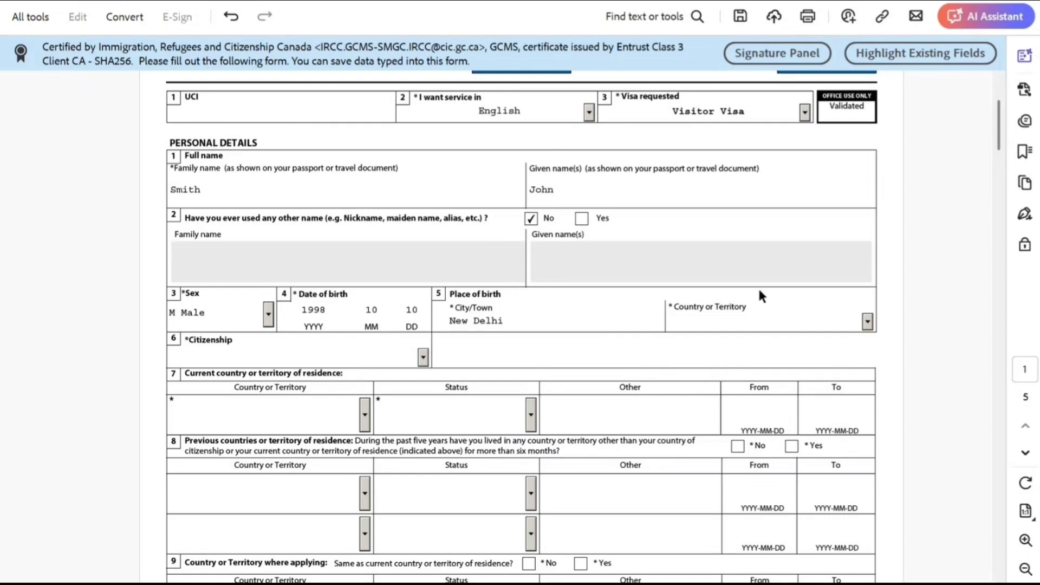
Set both country of birth and citizenship to India.
click(768, 328)
text(Iceland)
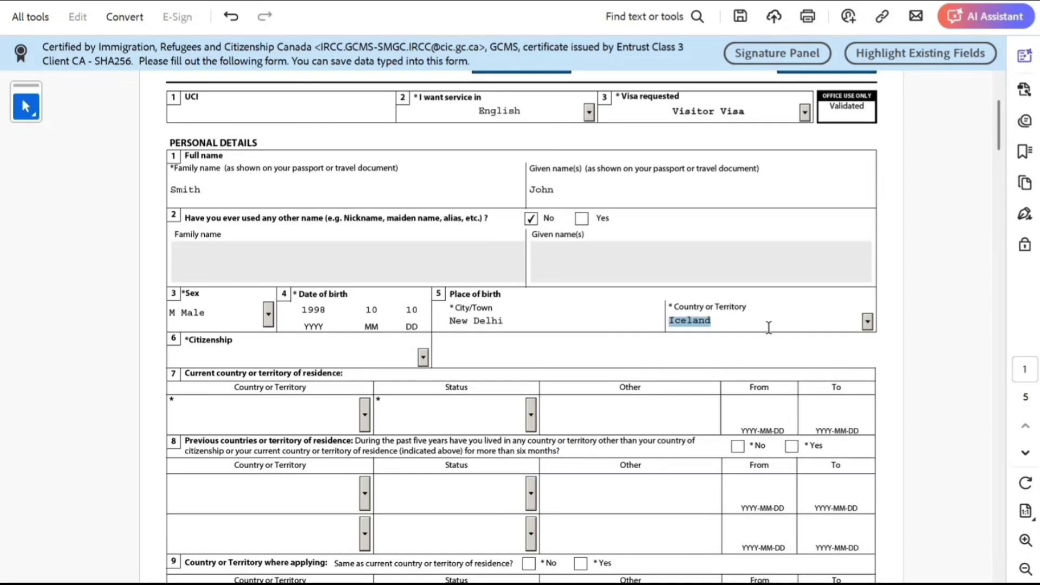
key(BackSpace)
text(in)
click(765, 353)
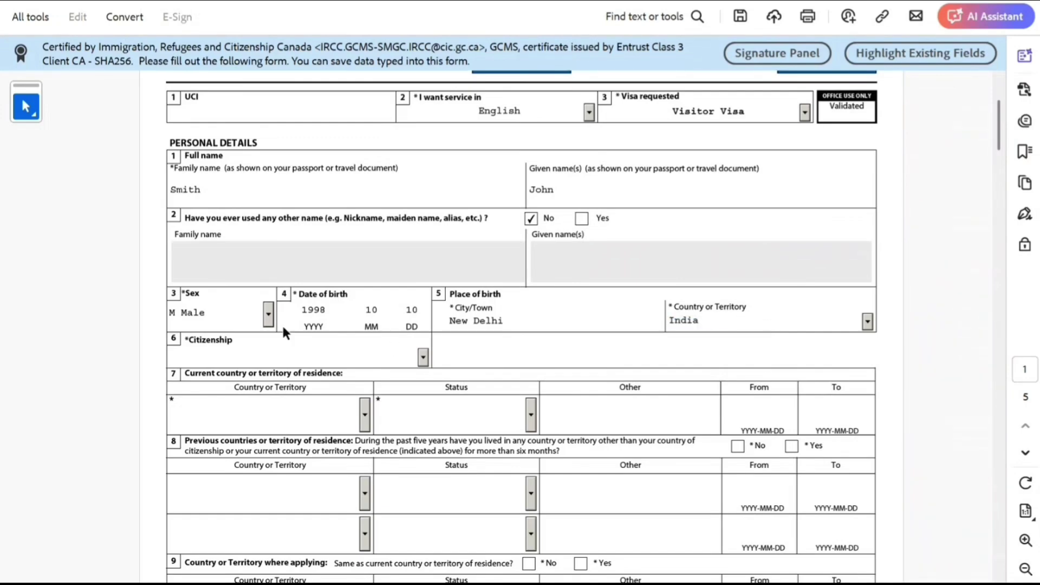
click(423, 357)
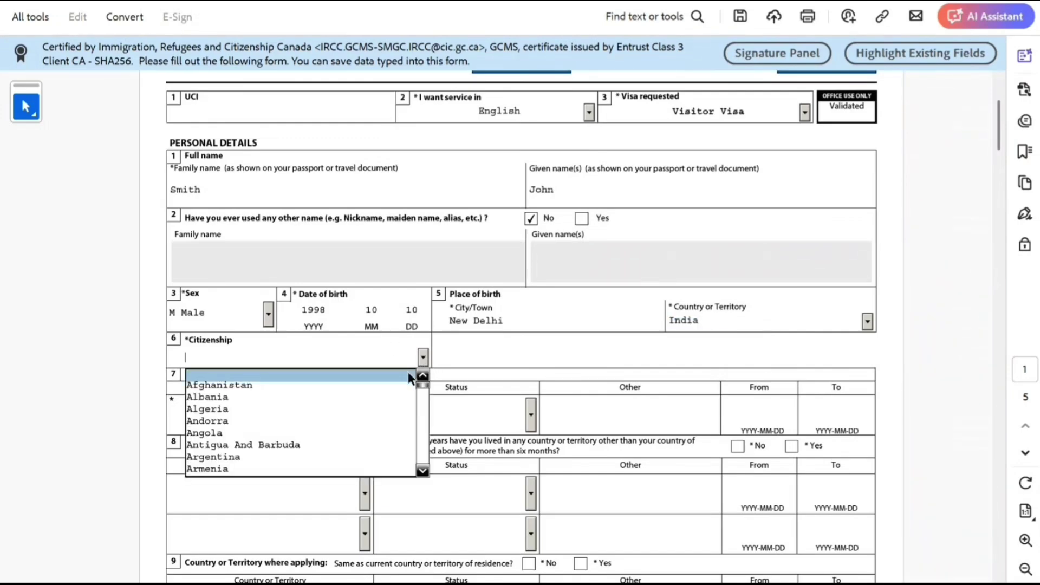
text(in)
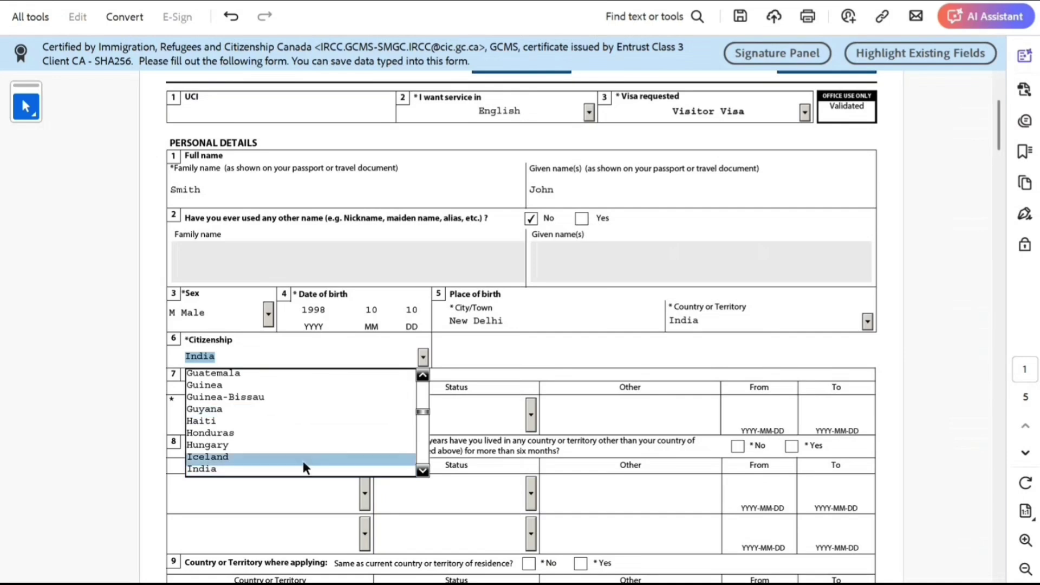
click(303, 467)
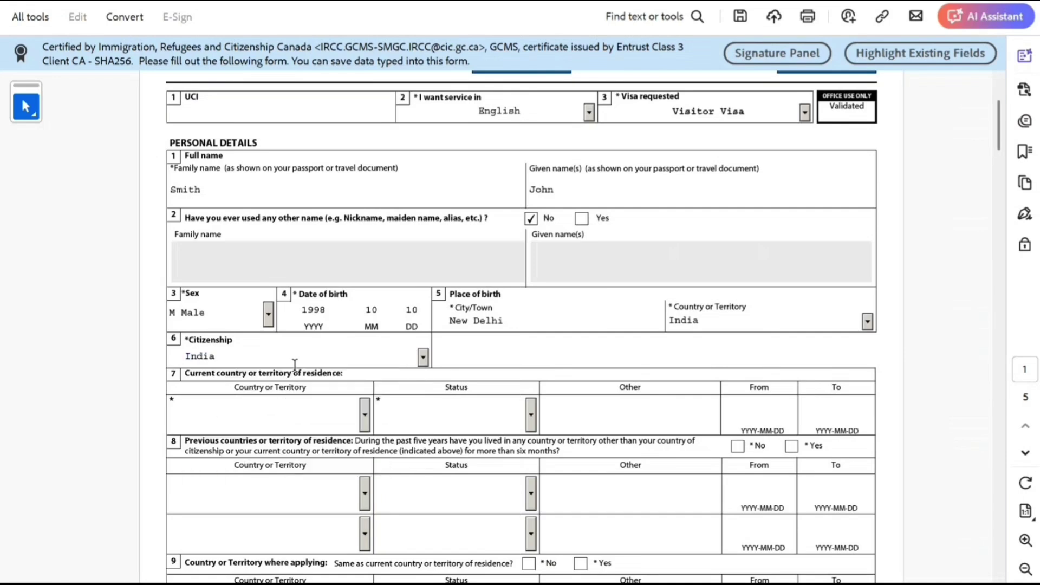
Set current country of residence to Canada with status Worker.
click(364, 416)
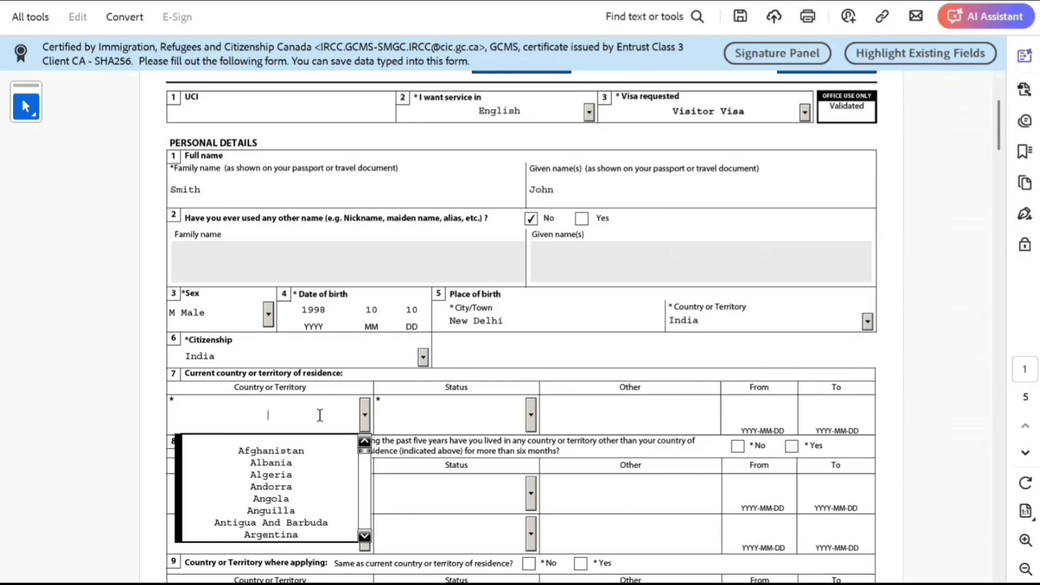
key(Down)
key(c)
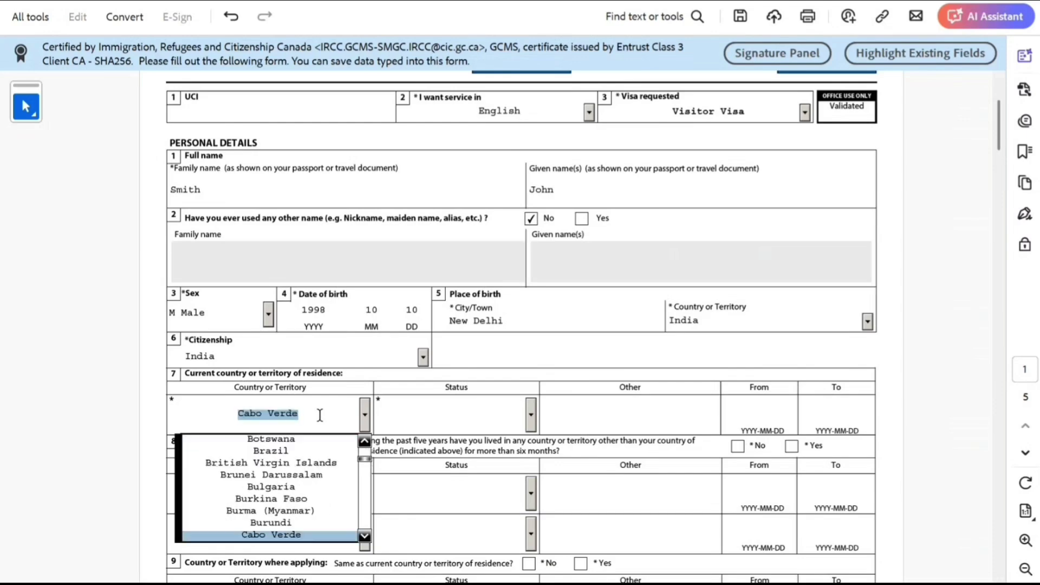
key(Down)
key(Down)
key(Down)
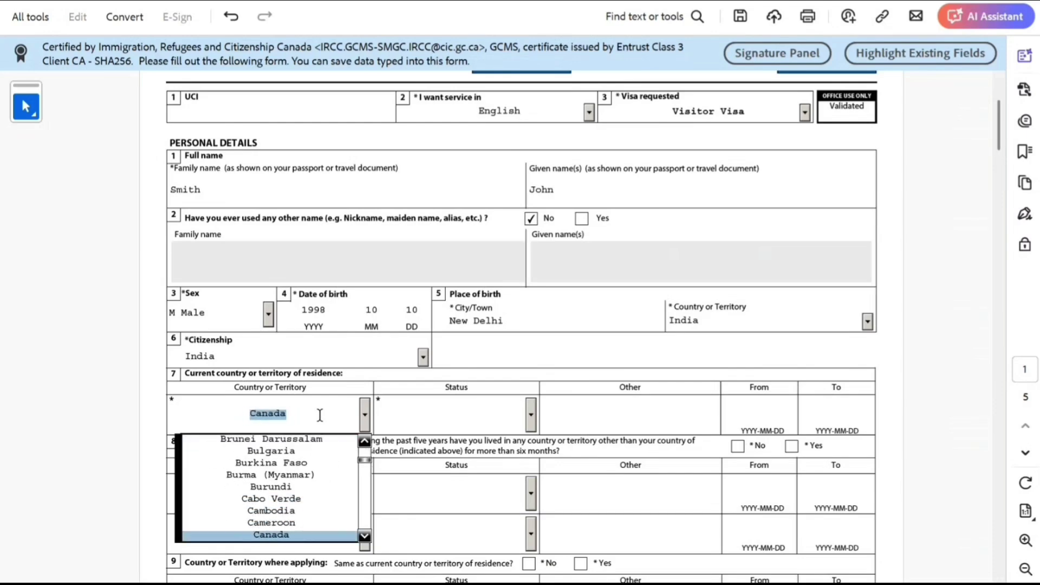
click(425, 416)
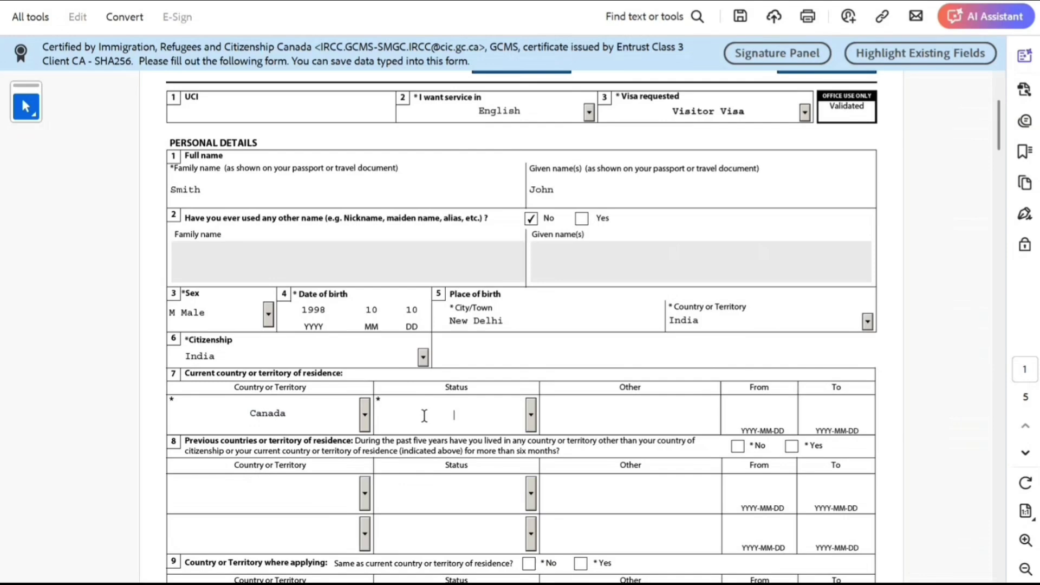
click(531, 415)
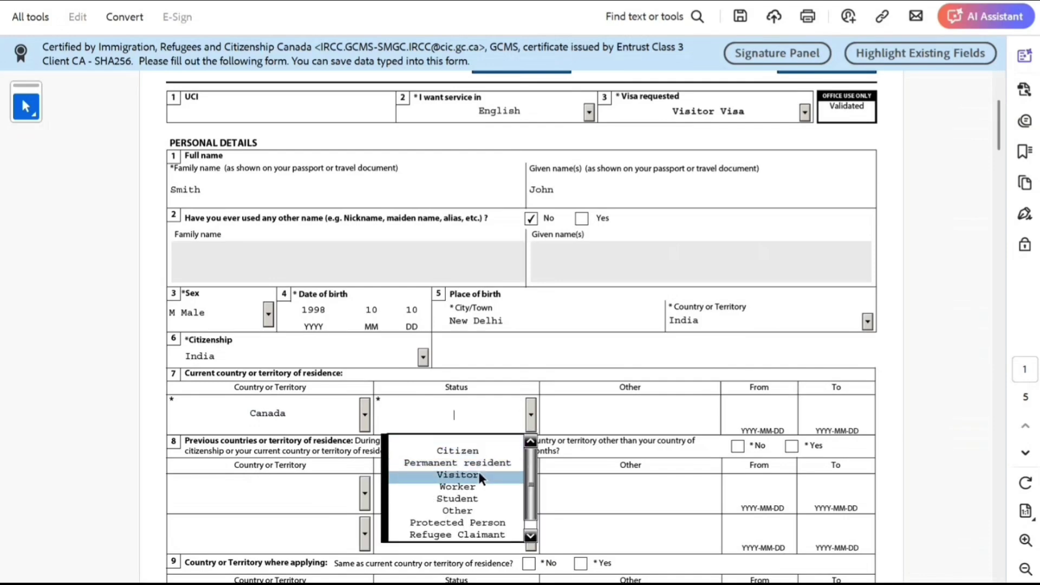
click(473, 486)
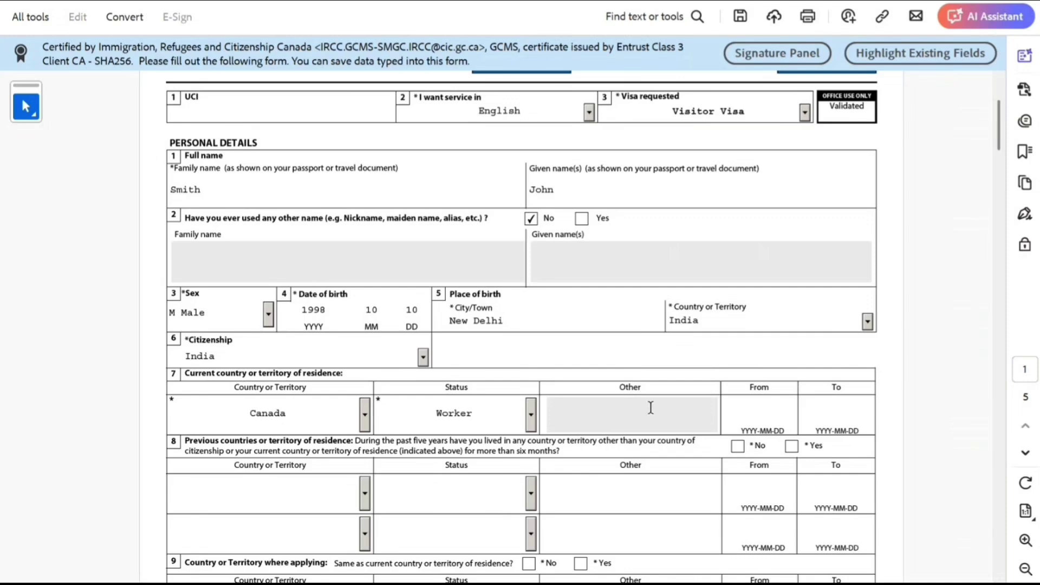
Pick 2024-06-04 as the residence From date in the calendar.
click(766, 417)
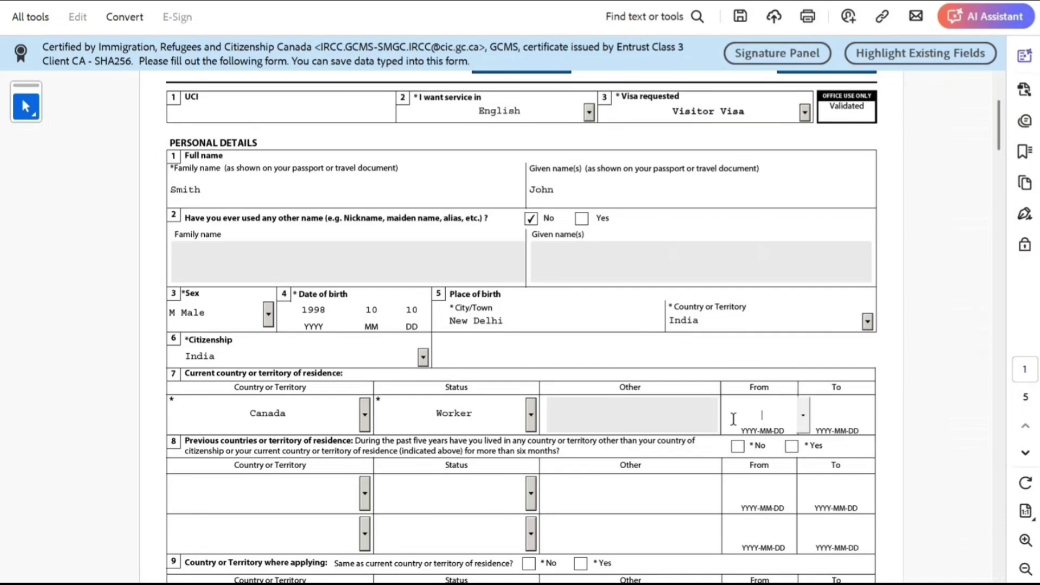
click(802, 415)
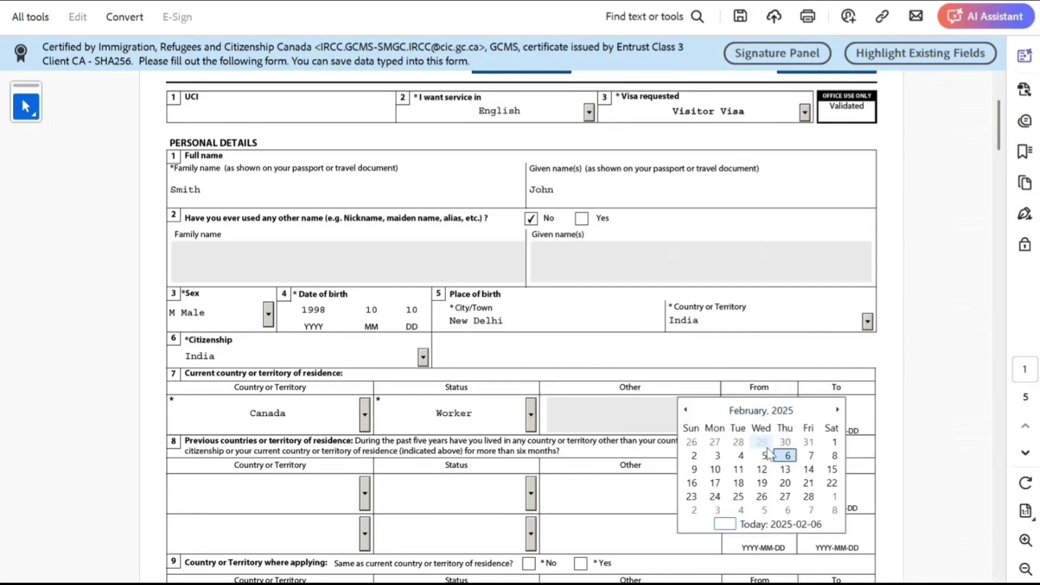
click(775, 411)
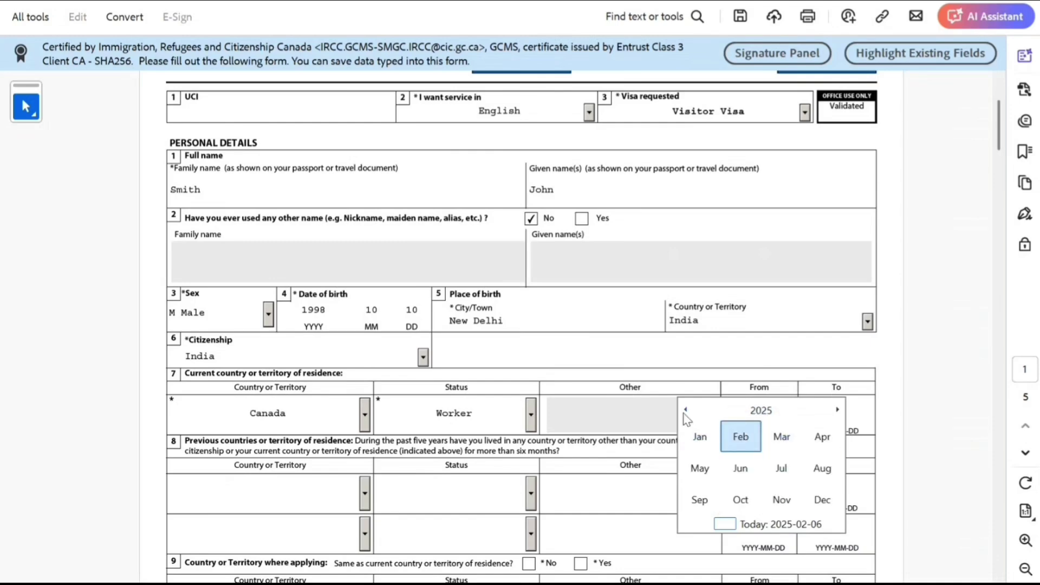
click(759, 411)
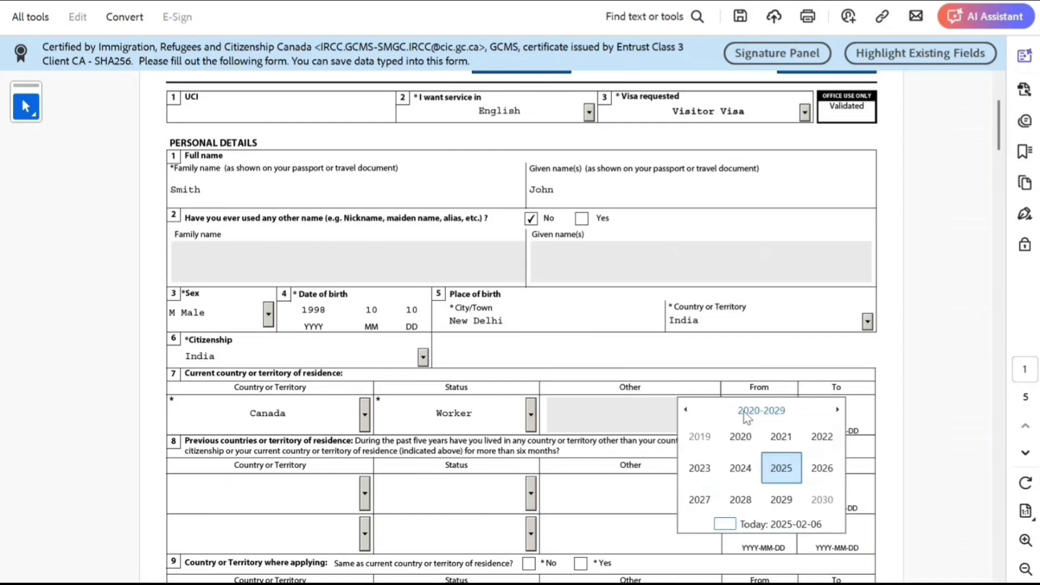
click(749, 469)
click(741, 471)
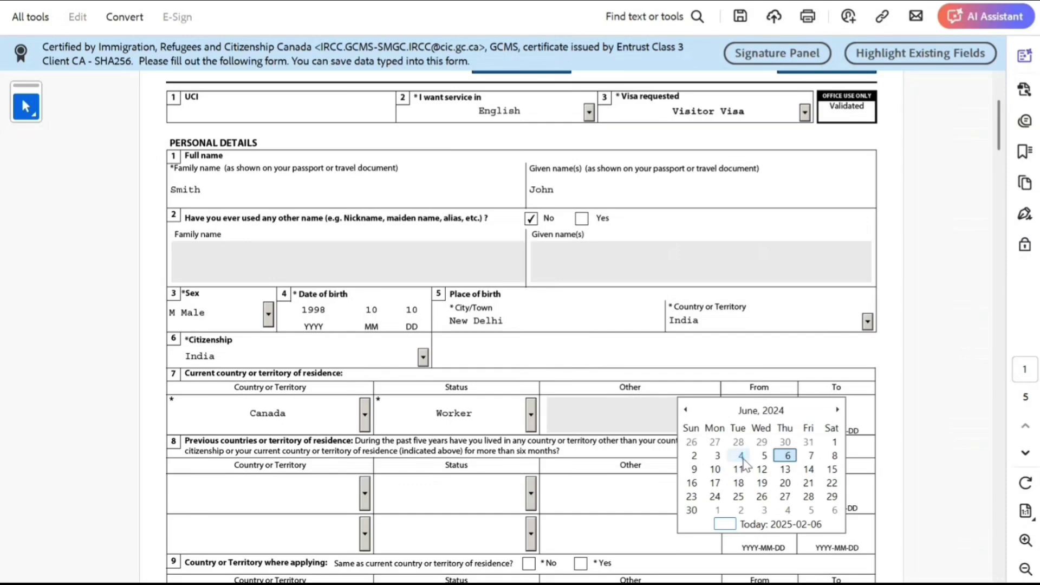
click(741, 456)
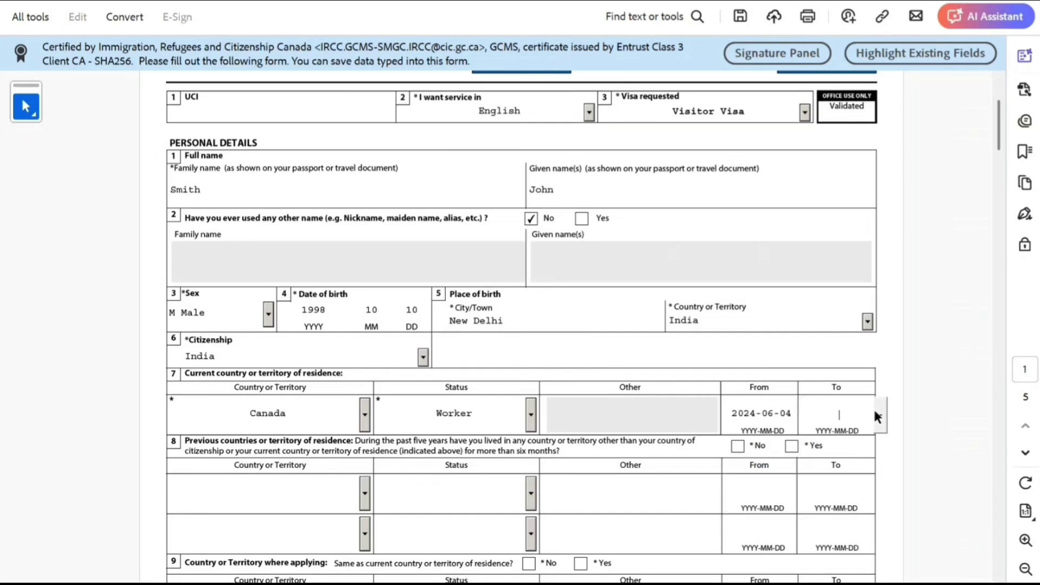
Pick 2027-07-21 as the residence To date in the calendar.
click(883, 413)
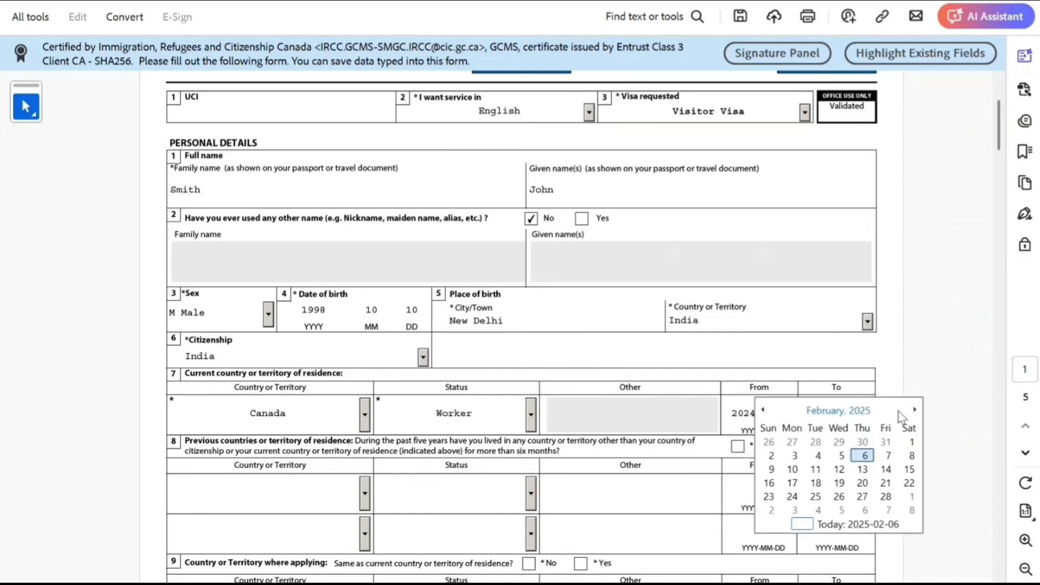
click(855, 411)
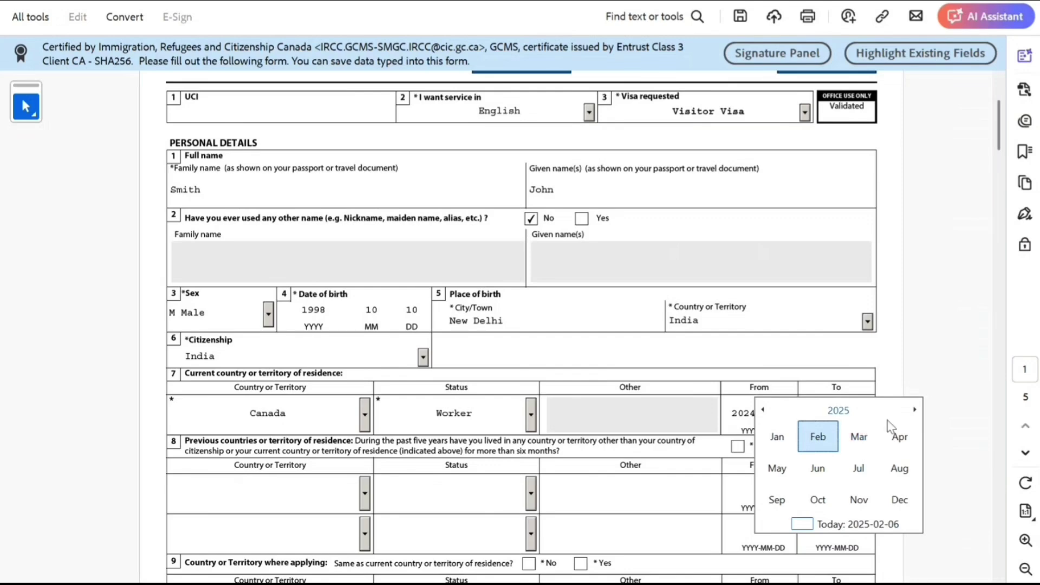
click(911, 411)
click(911, 411)
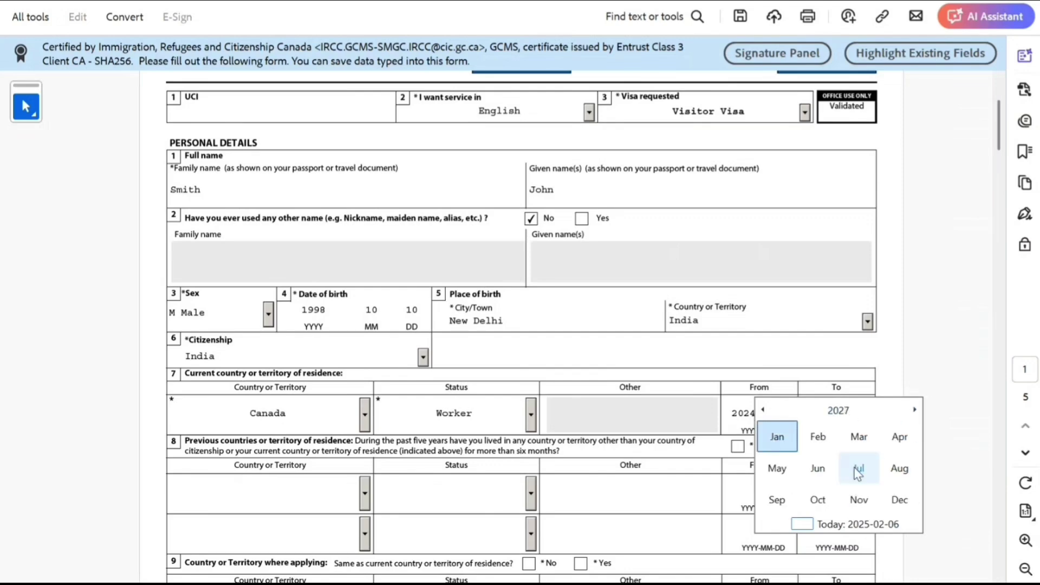
click(854, 468)
click(839, 483)
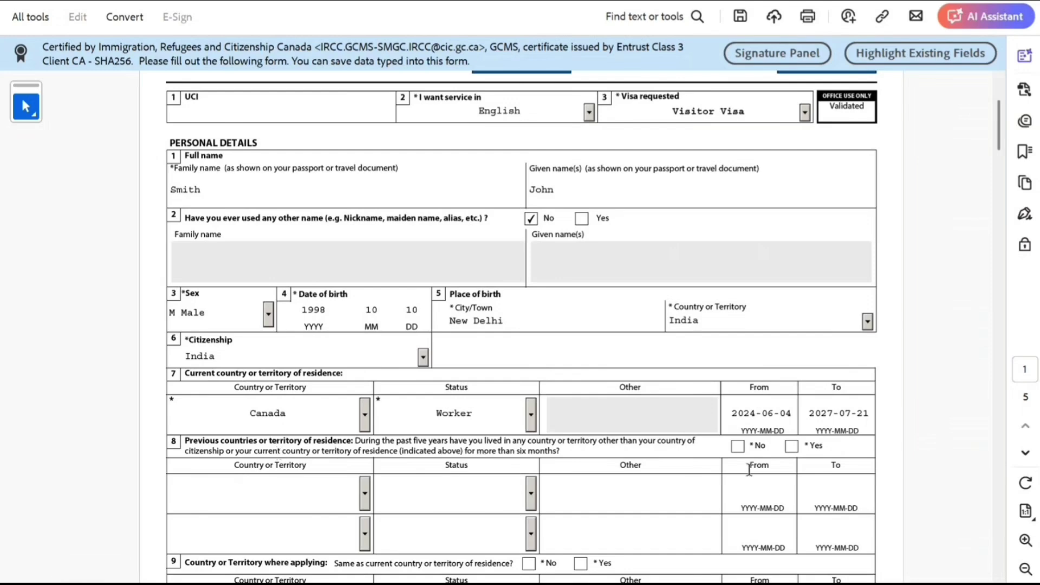
Answer No to previous countries of residence and Yes to applying from residence country.
click(737, 445)
scroll(550, 450, down, 4)
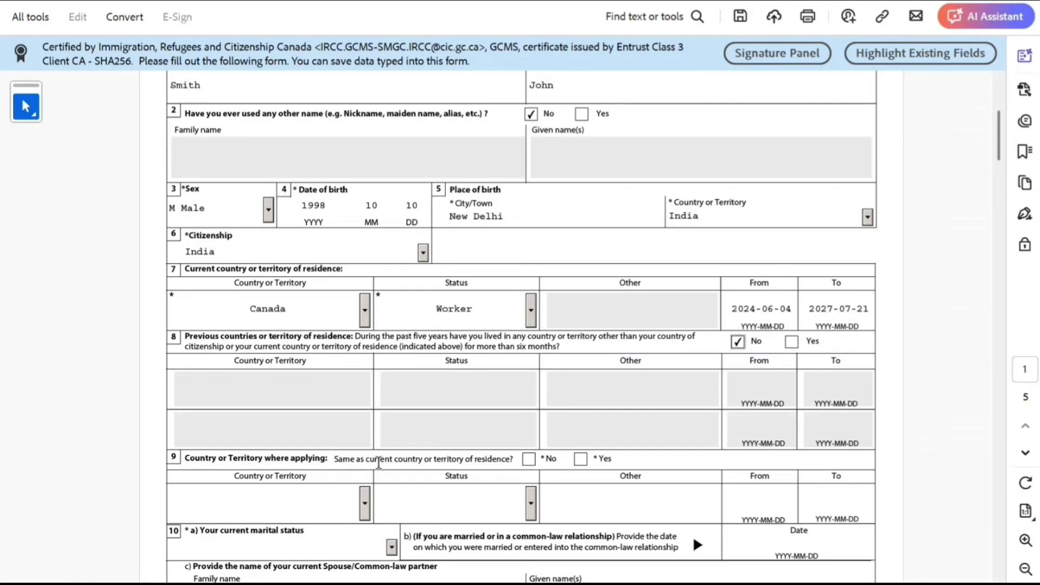
click(580, 460)
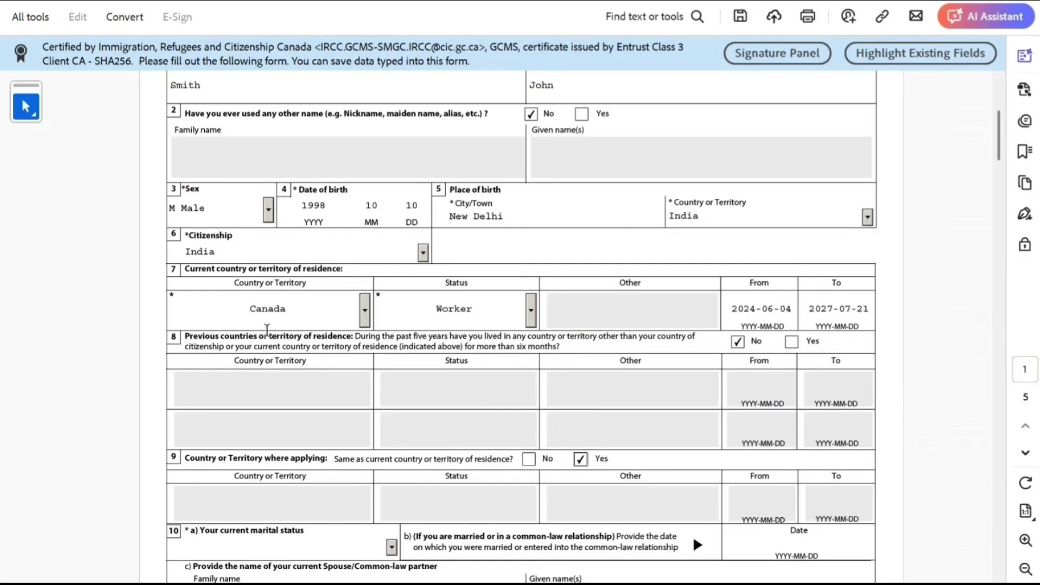
Choose Single as marital status.
scroll(241, 365, down, 1)
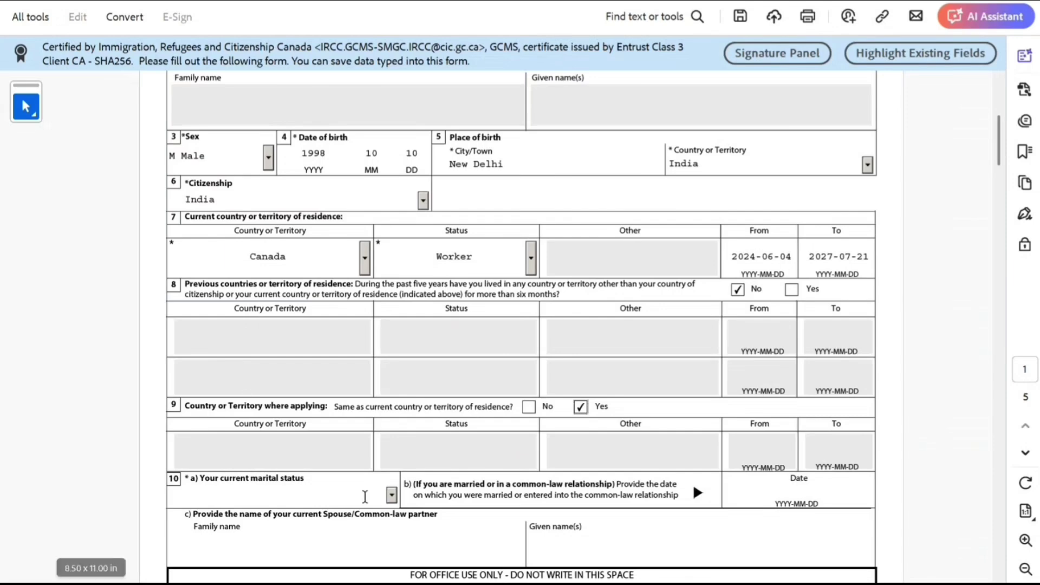
click(394, 497)
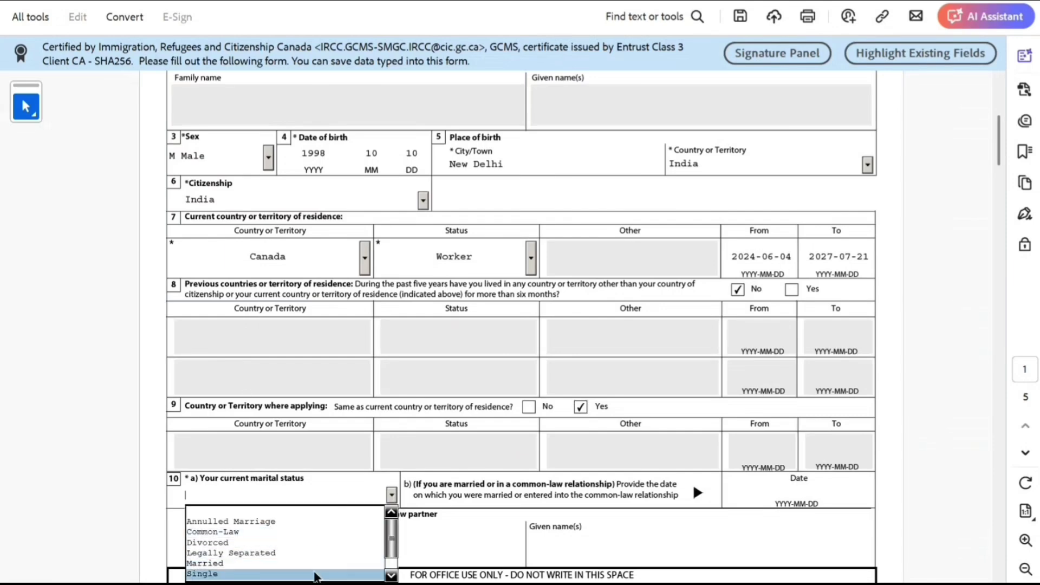
click(316, 576)
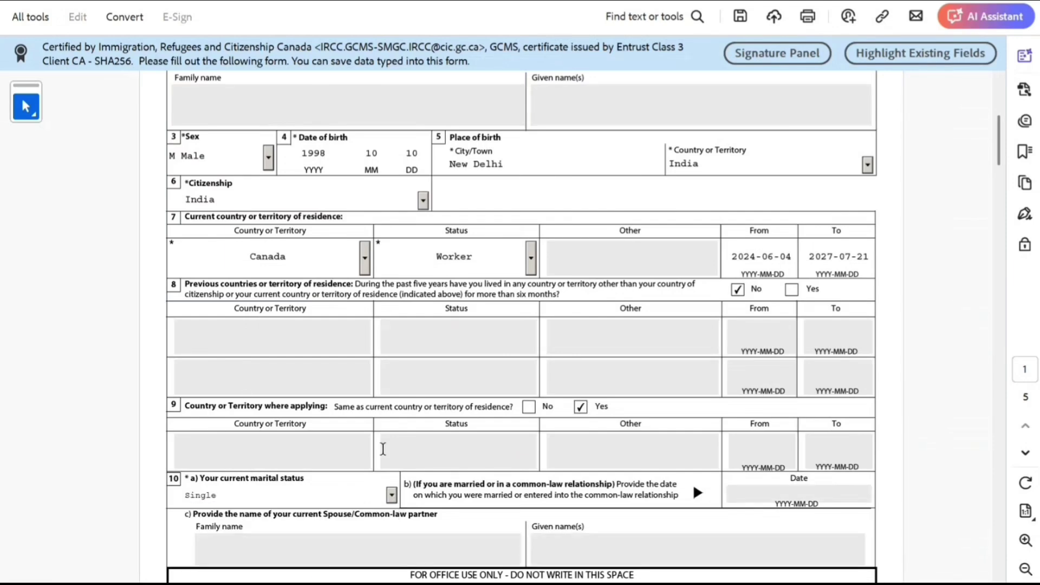
scroll(324, 404, down, 1)
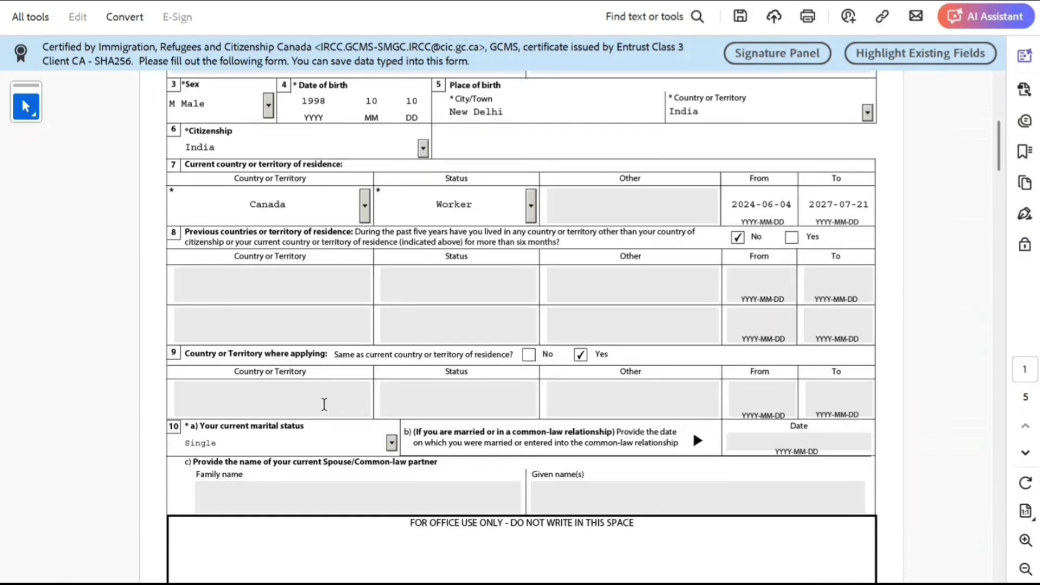
scroll(324, 404, down, 8)
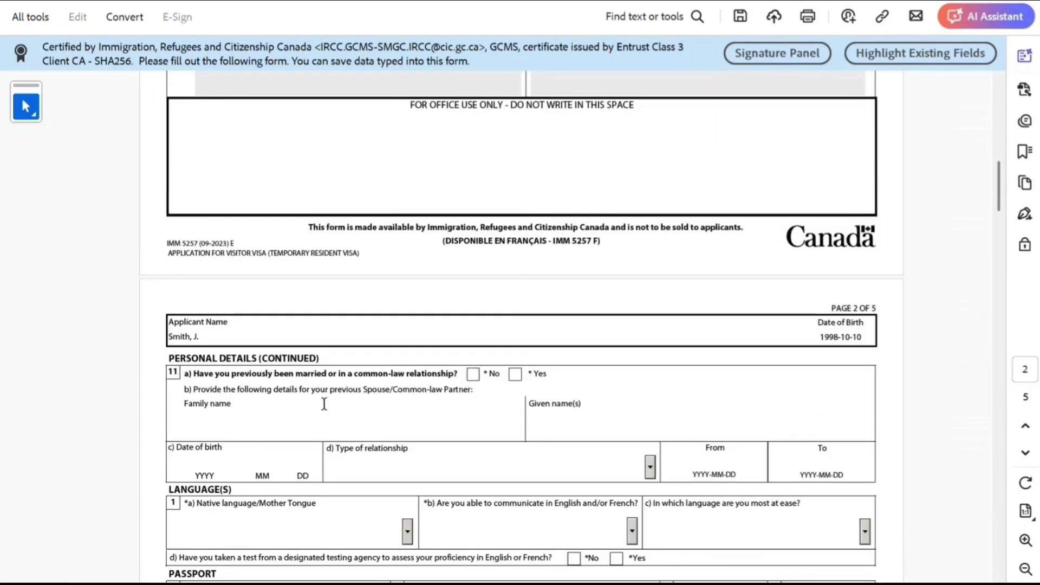
Answer No to previous marriage and set native language to Hindi.
click(473, 376)
scroll(327, 409, down, 2)
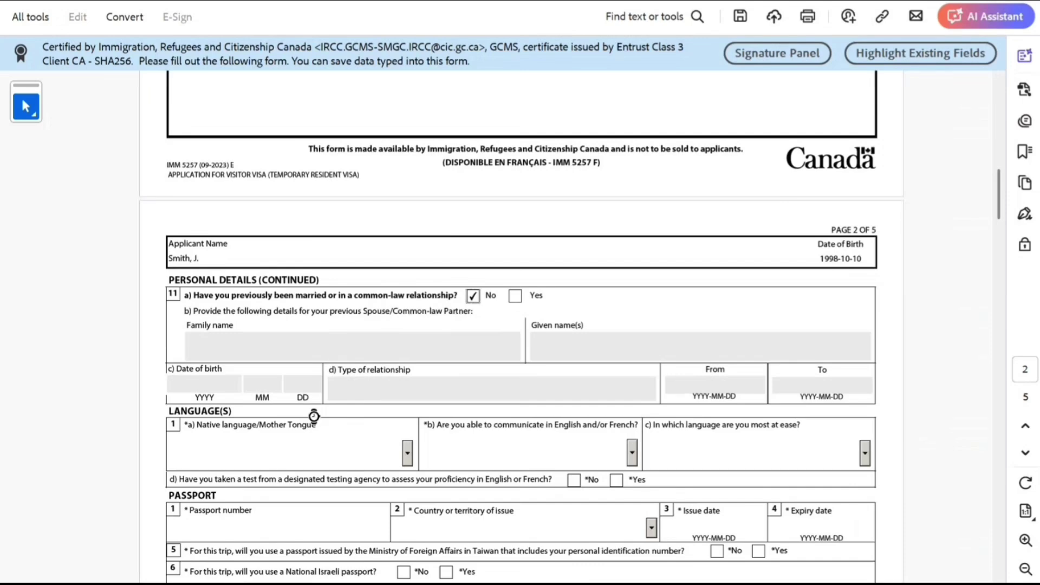
click(368, 449)
key(h)
key(h)
key(h)
key(h)
key(h)
key(h)
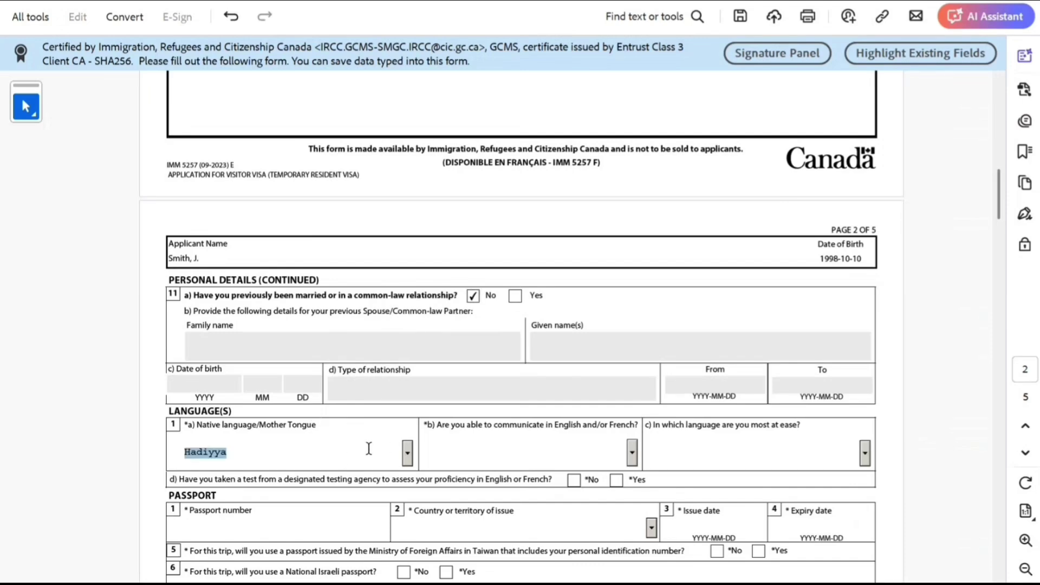
key(h)
key(h)
key(h)
key(h)
key(h)
click(559, 455)
Choose English for communication and answer No to the language test question.
click(632, 453)
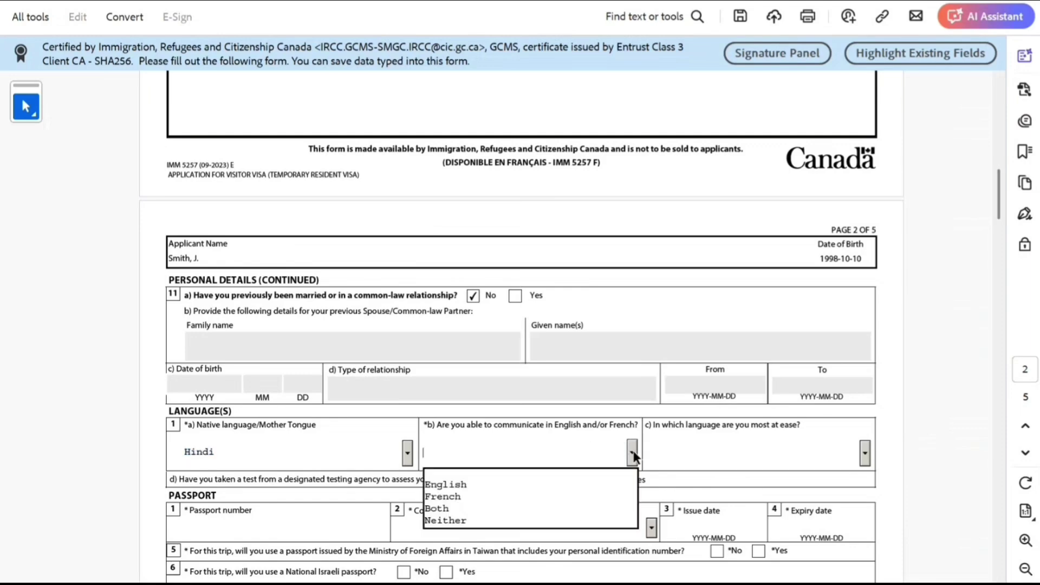
click(539, 484)
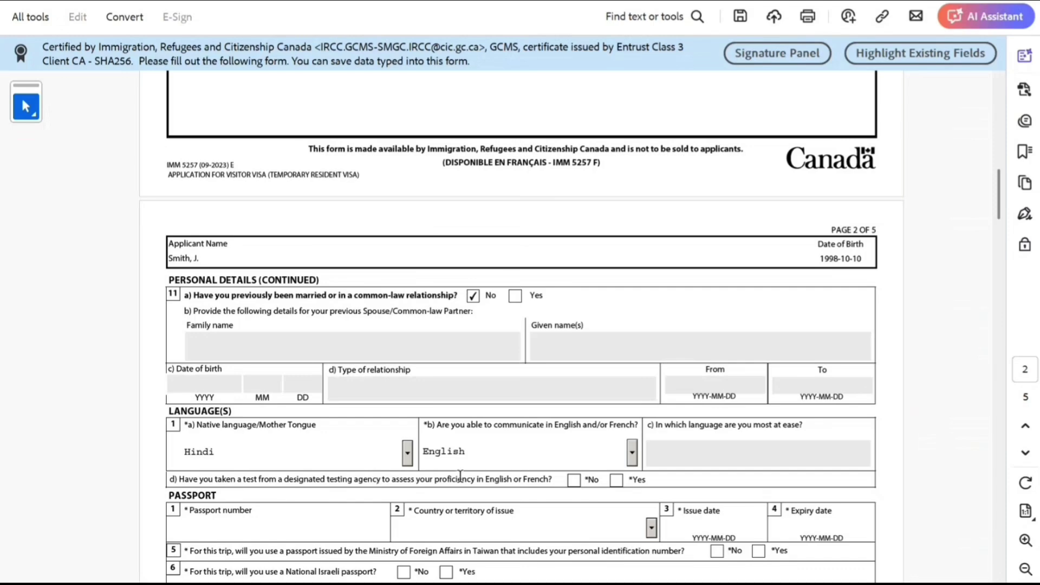
click(573, 480)
Enter the passport number and set the issuing country to India.
scroll(376, 469, down, 2)
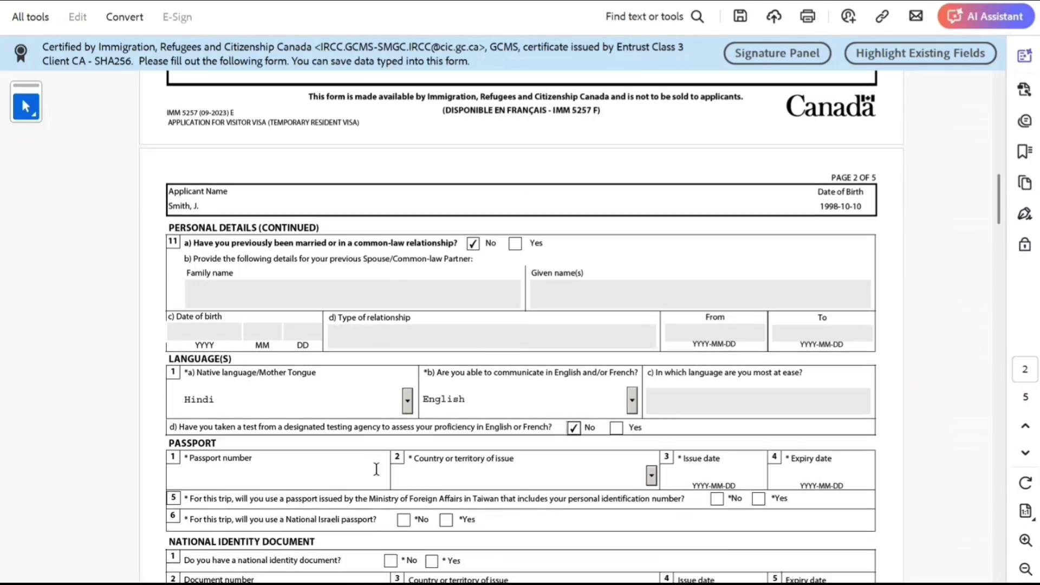
click(342, 484)
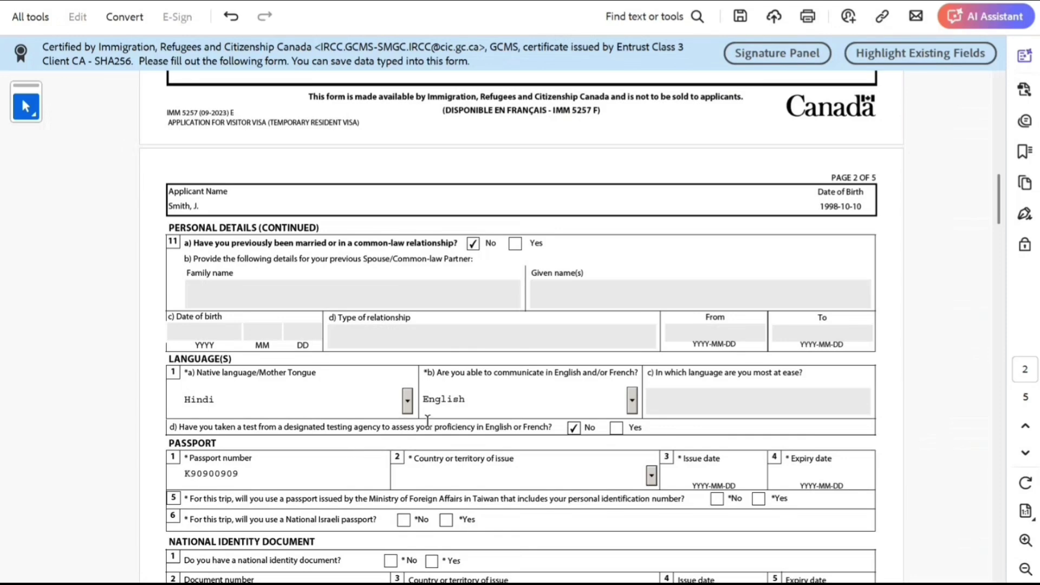
click(511, 476)
text(in)
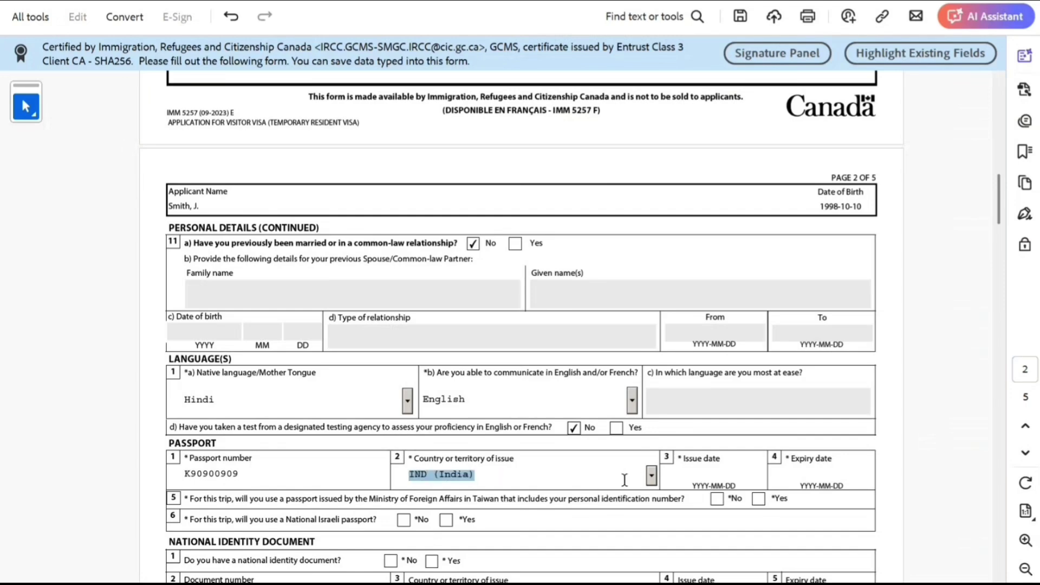
Enter passport issue date 2025-01-10 and expiry date 2035-01-09.
click(701, 473)
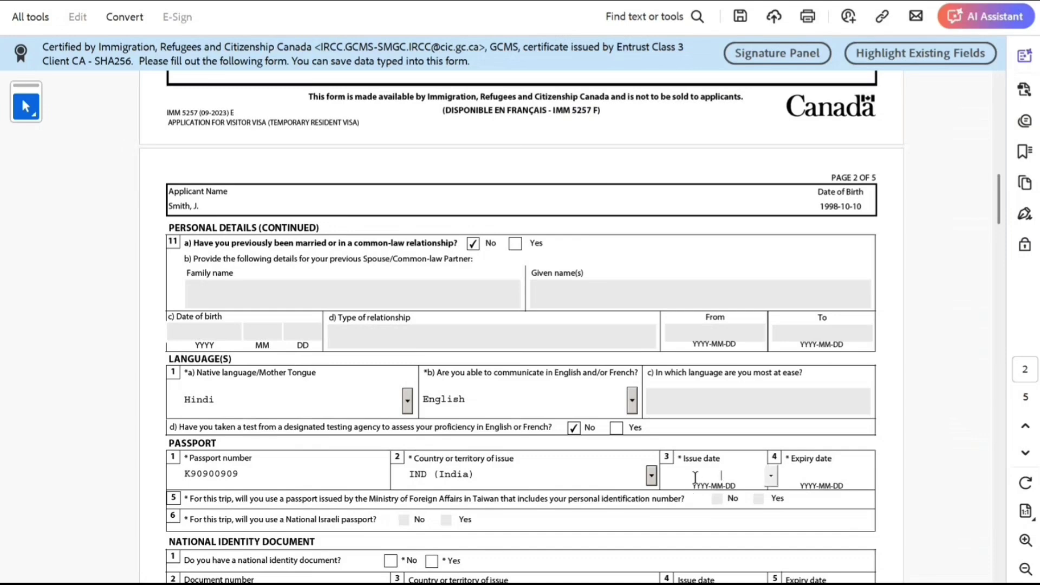
text(2025-01-10)
click(802, 474)
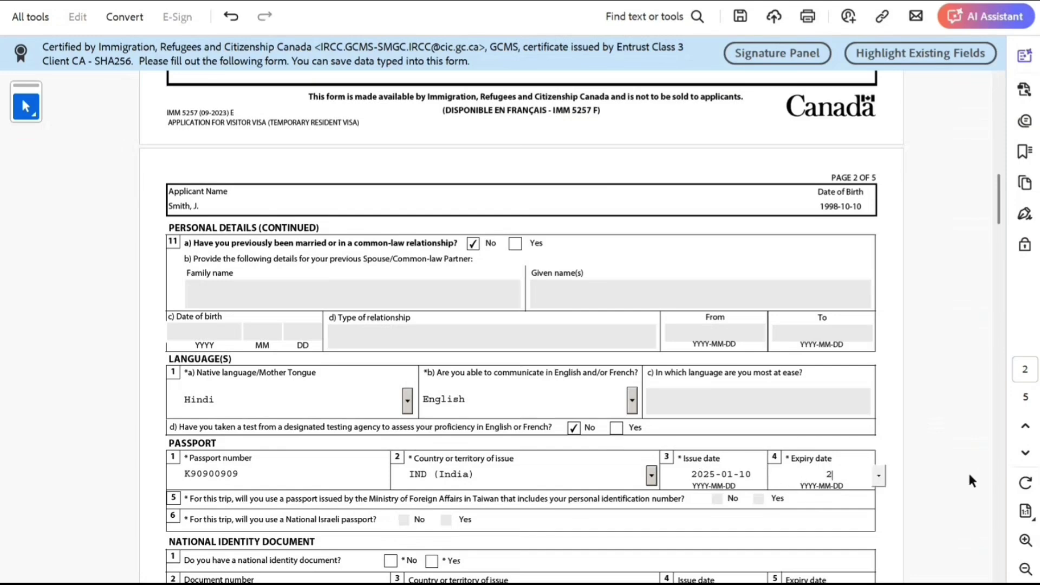
text(202)
key(BackSpace)
text(35-01-09)
scroll(535, 428, down, 2)
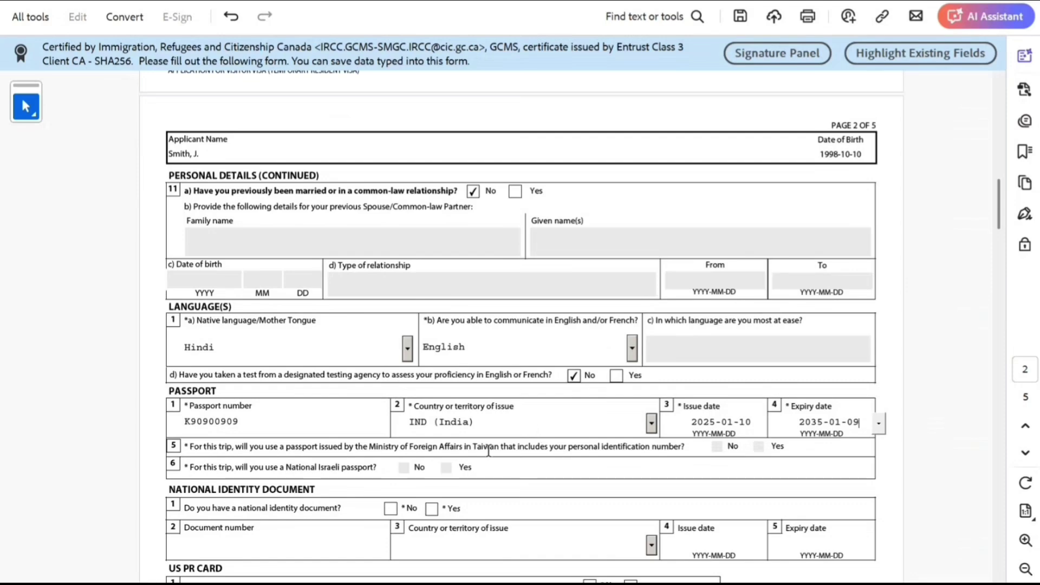
Mark Yes for a national identity document, enter its number, issuing country India.
click(431, 510)
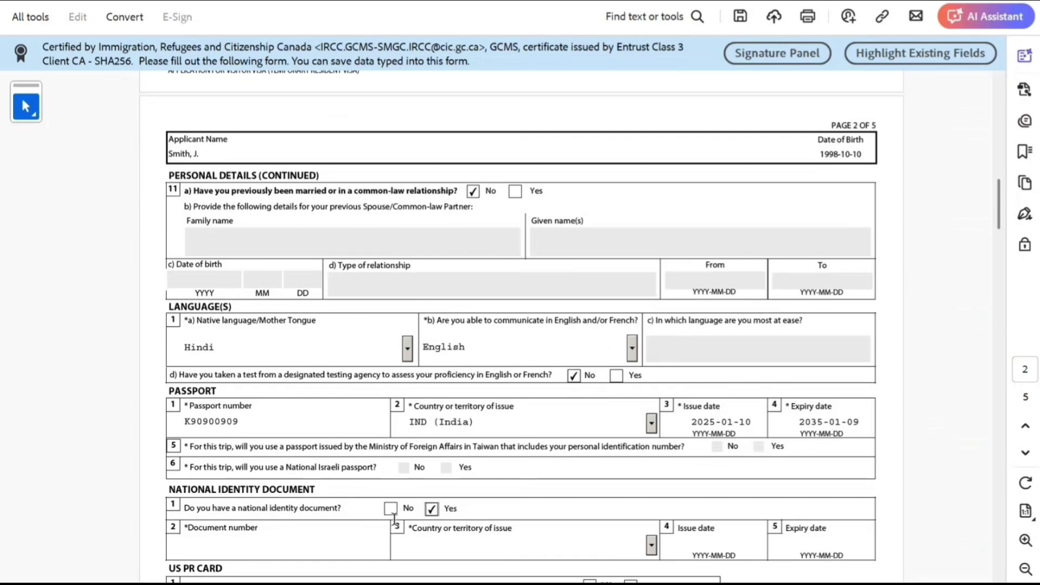
click(337, 546)
text(AAAAA9)
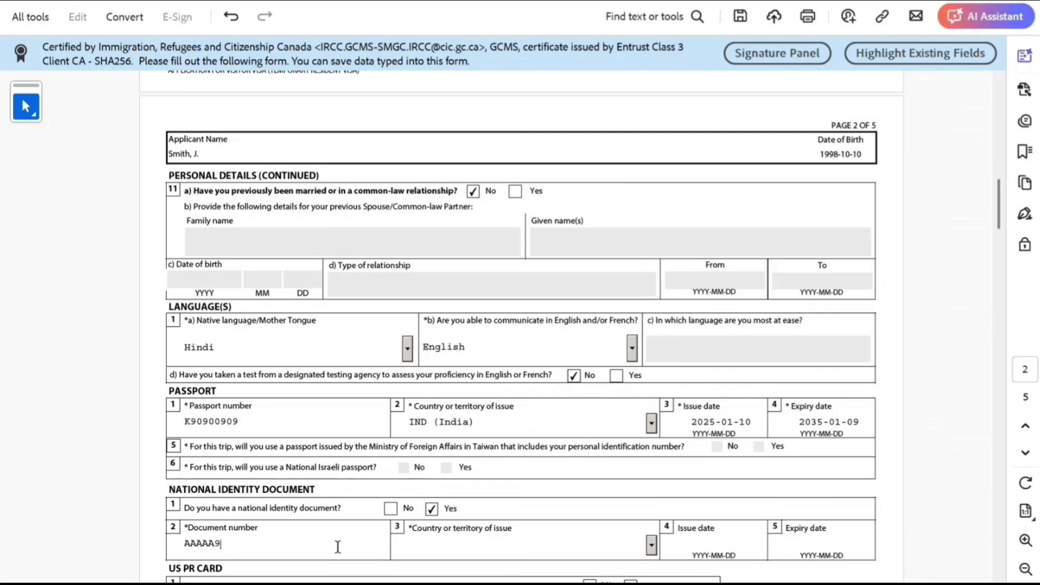
text(9999R)
scroll(307, 557, down, 1)
click(472, 515)
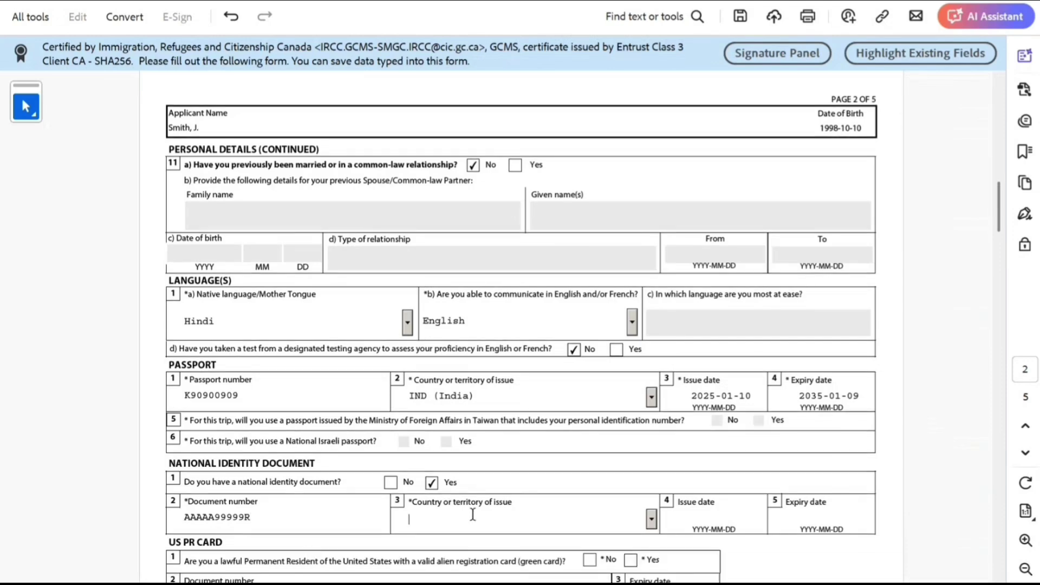
text(in)
click(483, 531)
Answer No to holding a US PR card.
scroll(363, 520, down, 4)
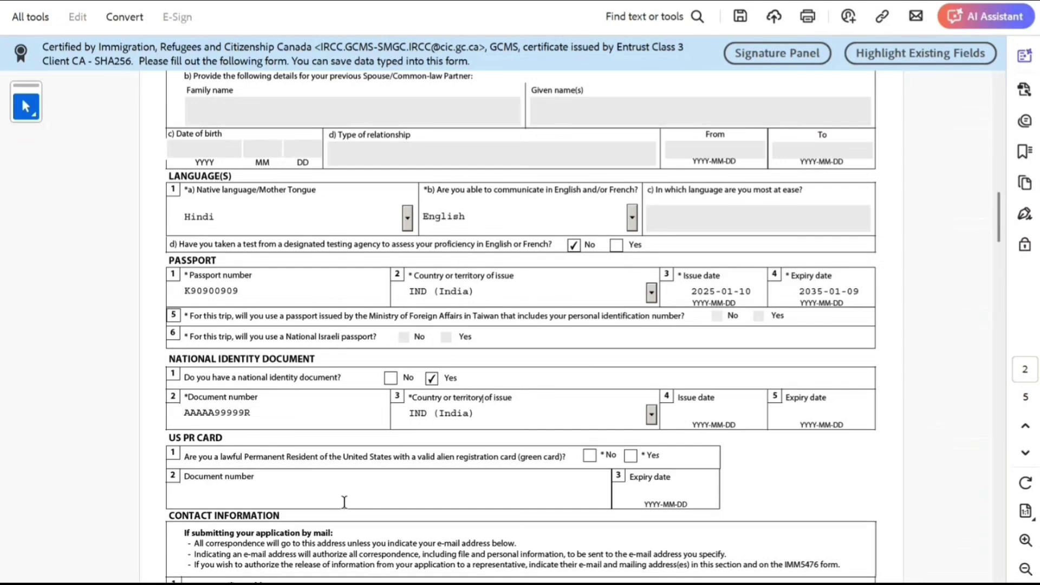
scroll(344, 503, down, 3)
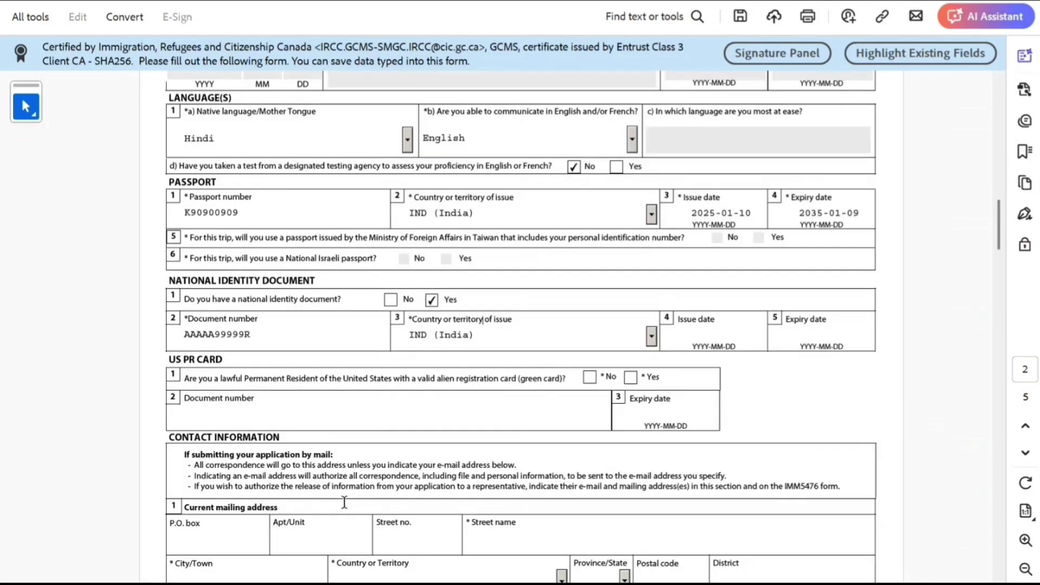
click(590, 378)
scroll(375, 407, down, 4)
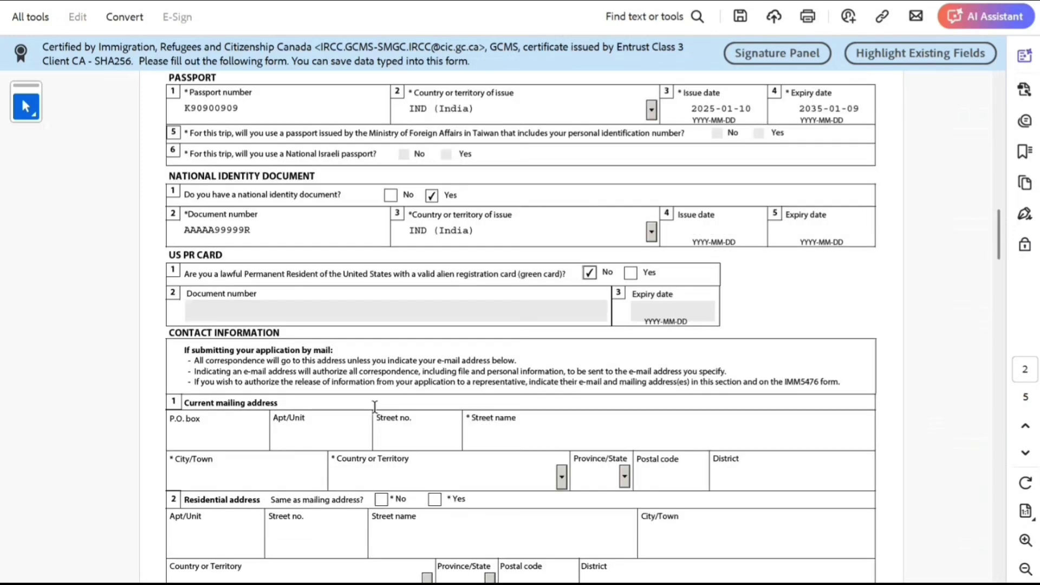
scroll(375, 406, down, 6)
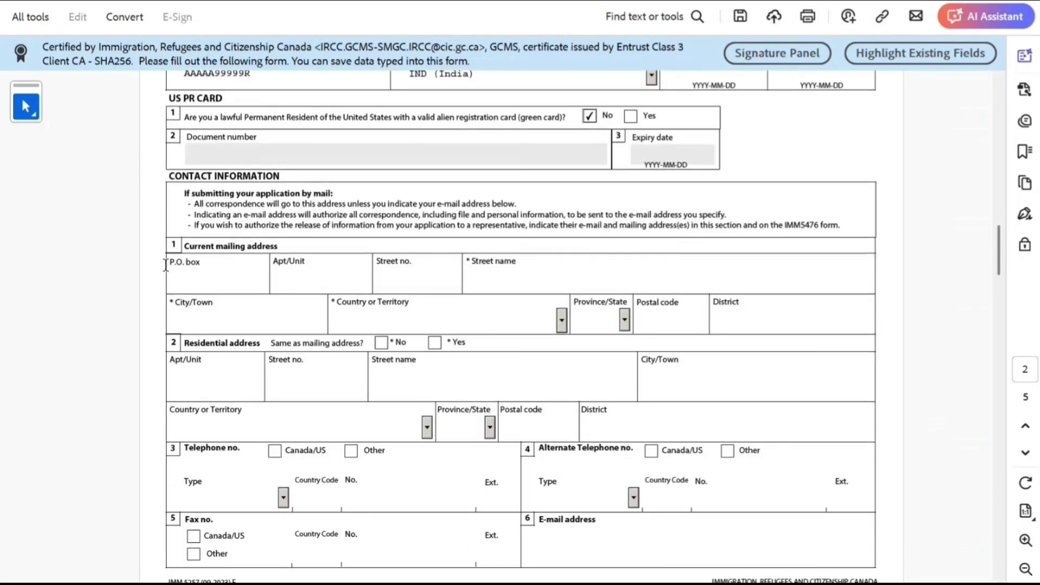
Fill in the mailing address unit, street number, street name, city and country Canada.
click(319, 281)
text(3434)
click(424, 279)
text(3434)
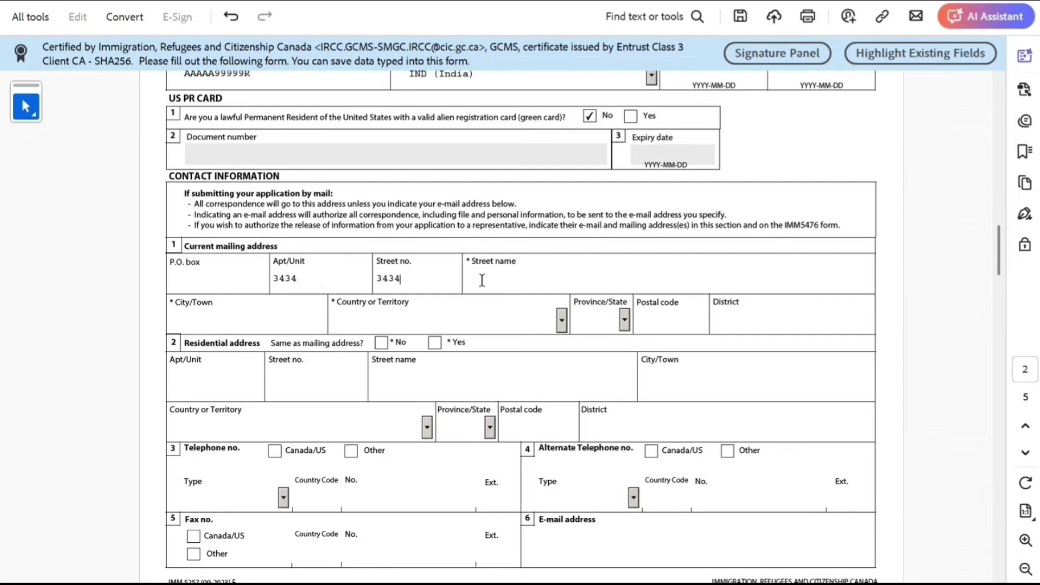
click(481, 280)
text(fsdfdsfds)
click(285, 325)
text(sdfdsfdsf)
click(440, 321)
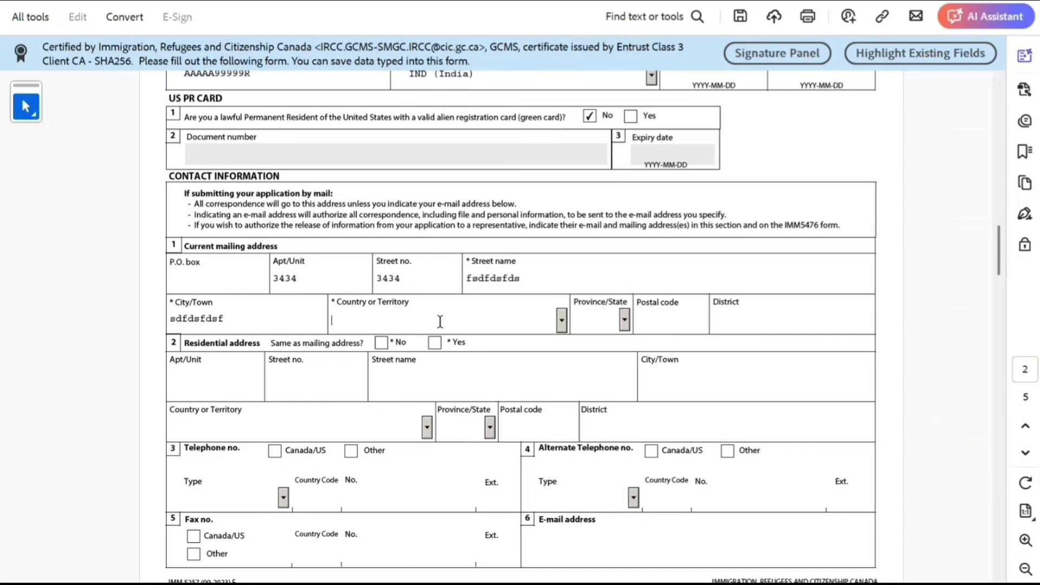
text(Canada)
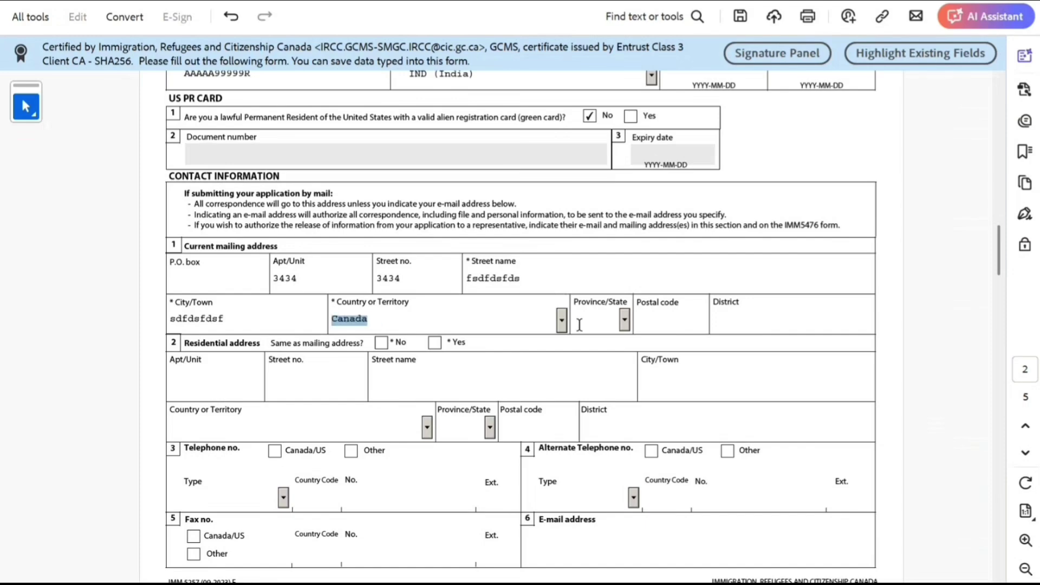
Set province ON and correct the postal code to A1A 1A1 after the format warning.
click(595, 320)
click(625, 320)
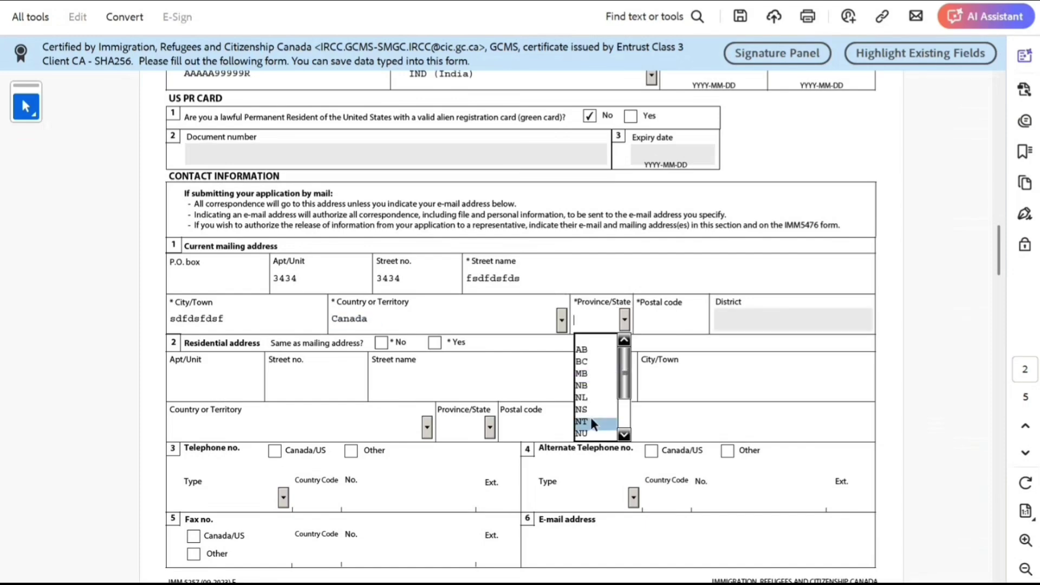
scroll(590, 417, down, 3)
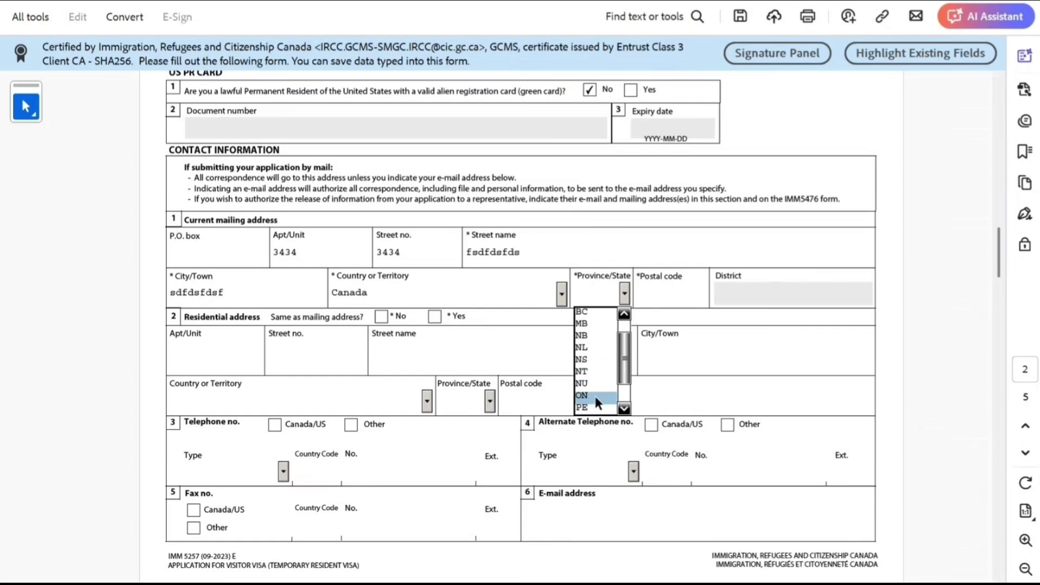
click(595, 396)
click(653, 291)
text(343434)
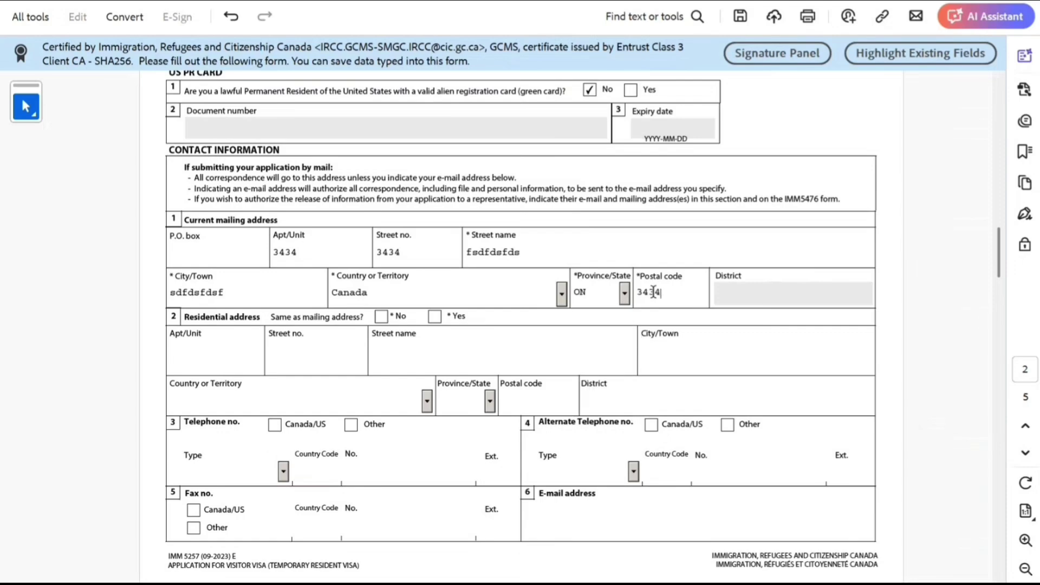
click(656, 322)
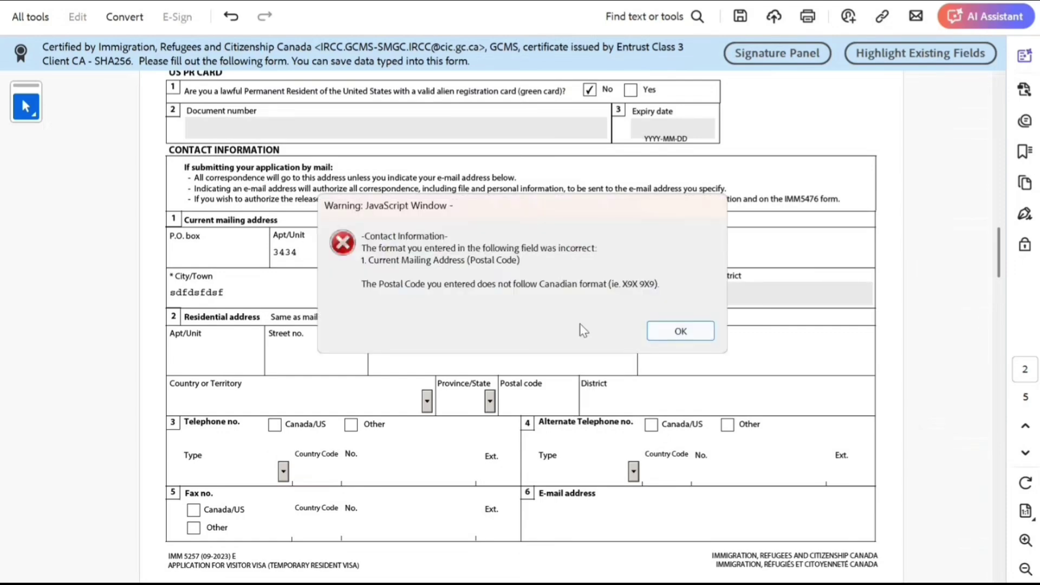
click(677, 331)
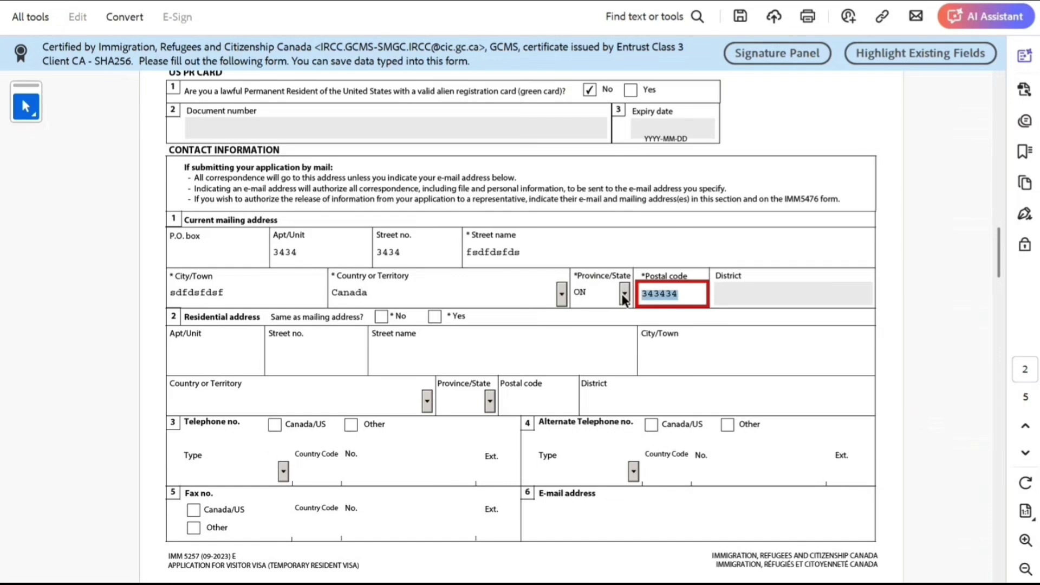
text(A1A 1A1)
click(755, 395)
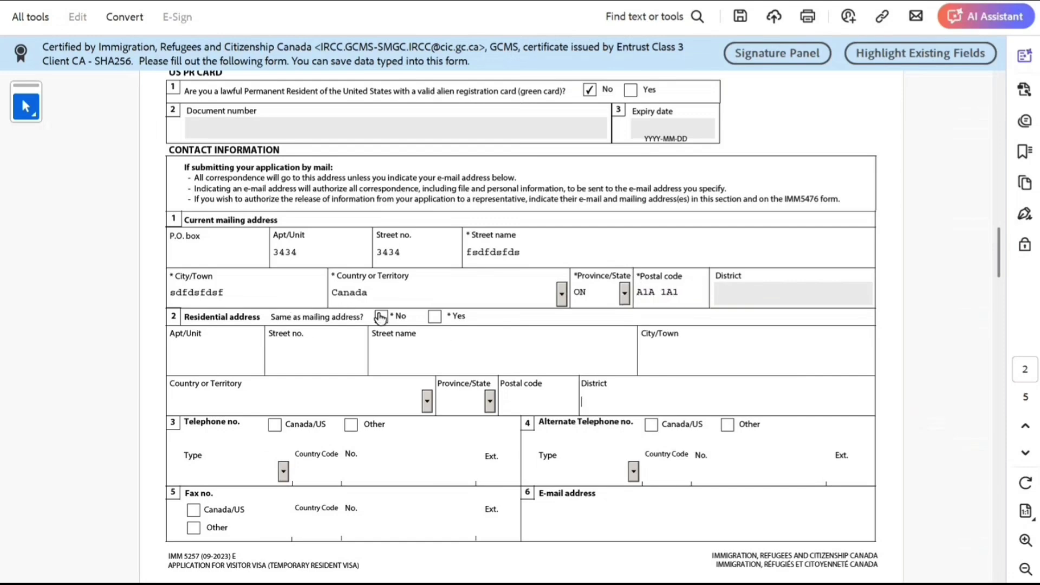
Mark residential address same as mailing and enter a Canada/US Cellular phone number.
click(434, 318)
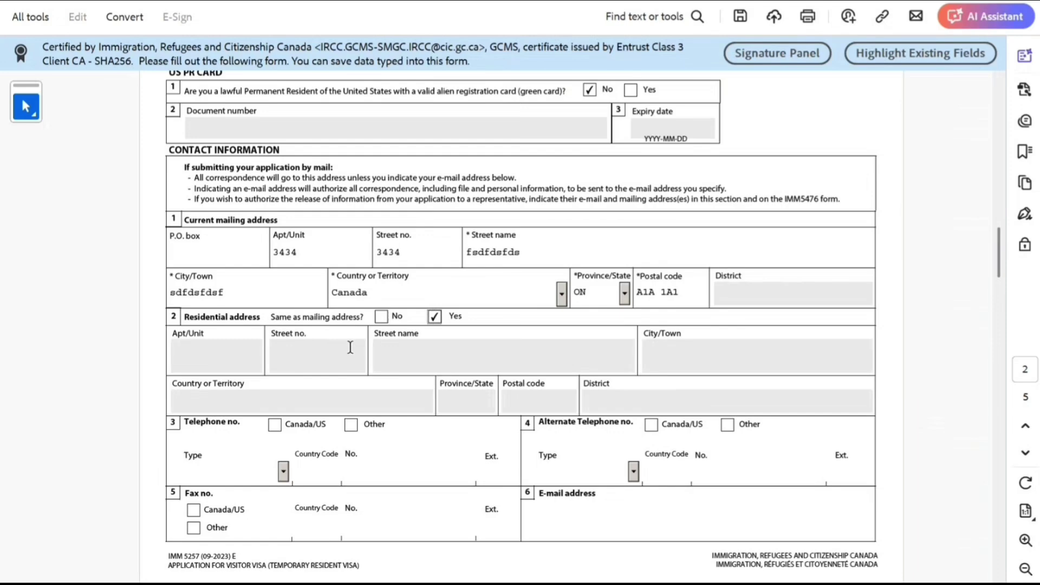
click(275, 425)
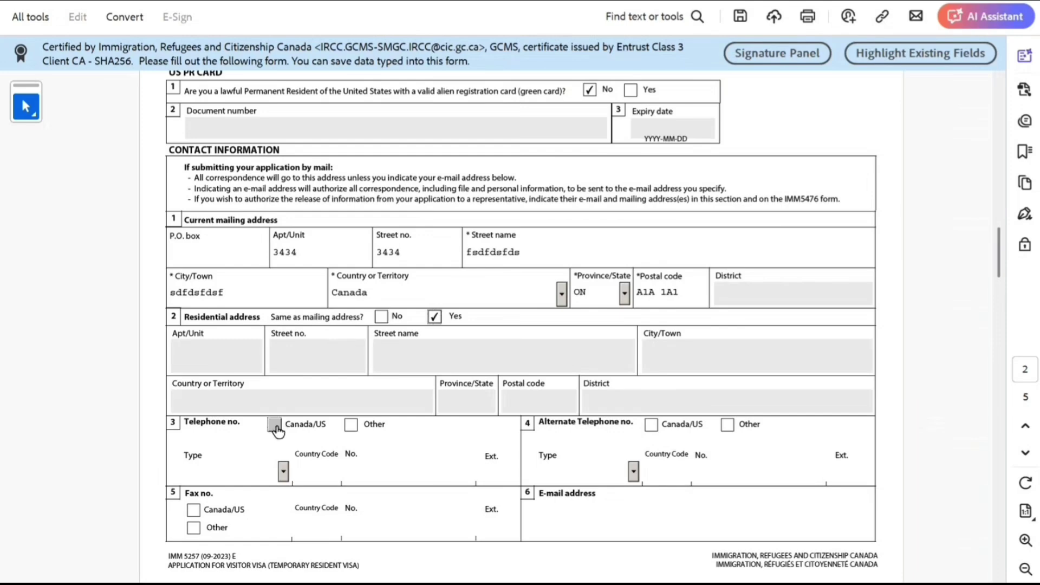
click(284, 470)
click(235, 504)
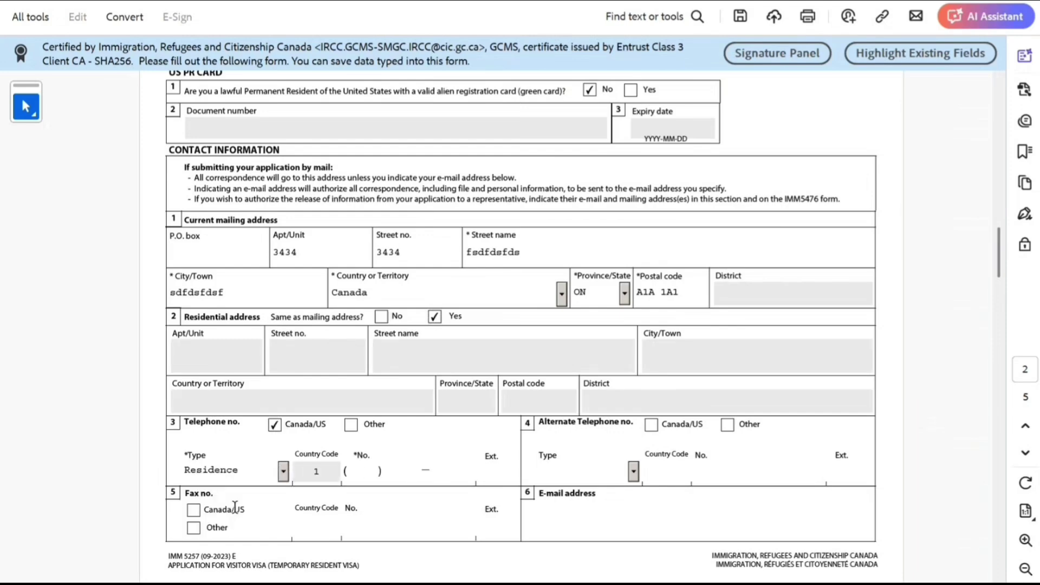
click(283, 470)
click(253, 509)
click(353, 478)
text(999999)
text(99999)
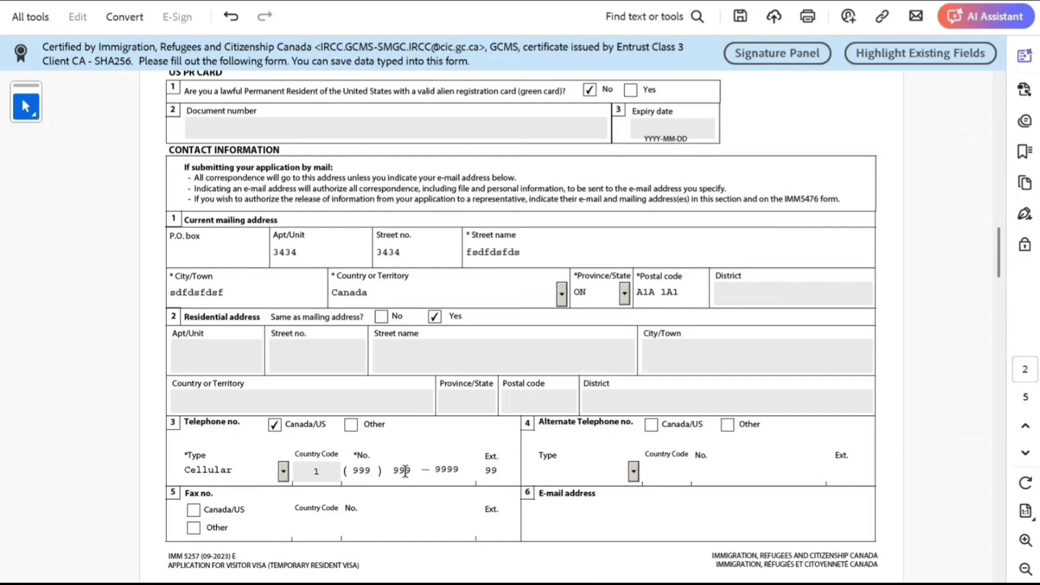
Fill in the applicant's e-mail address.
scroll(405, 470, down, 2)
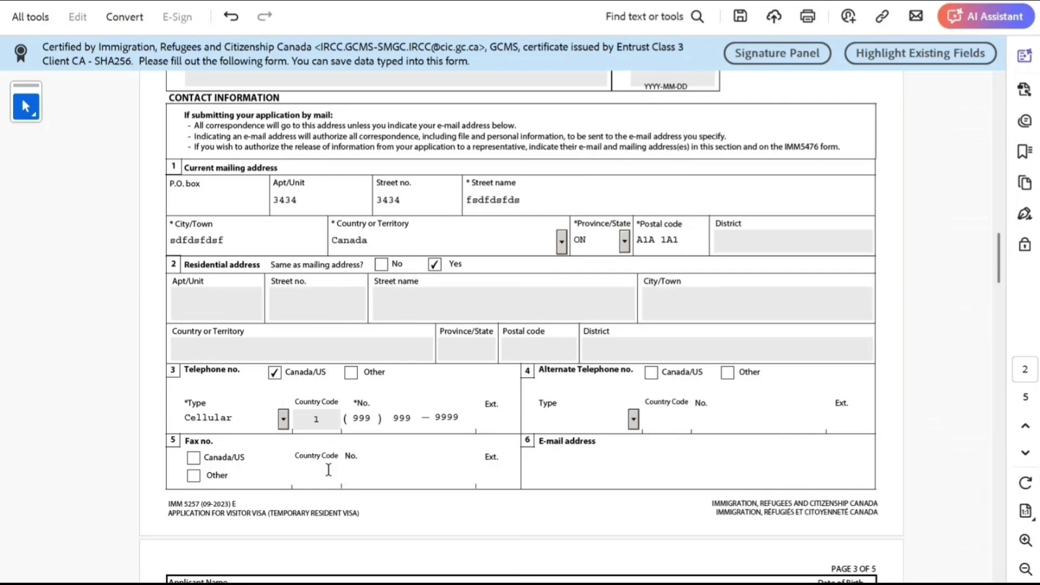
click(596, 474)
text(sqxsaxzaz)
click(579, 469)
text(@sqzqzqz)
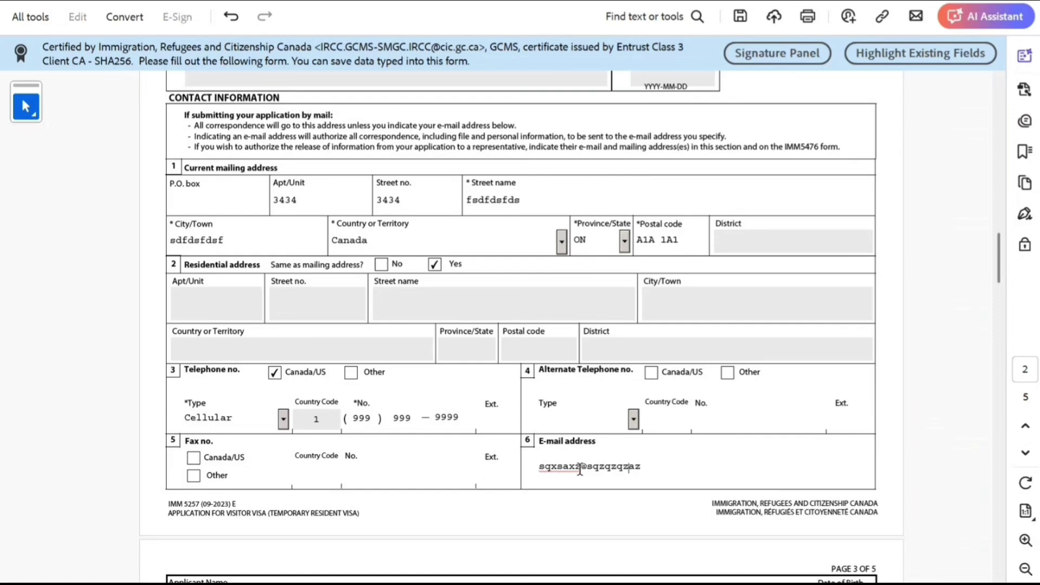
text(.z)
click(650, 502)
Set the purpose of visit to Returning Worker.
scroll(544, 494, down, 2)
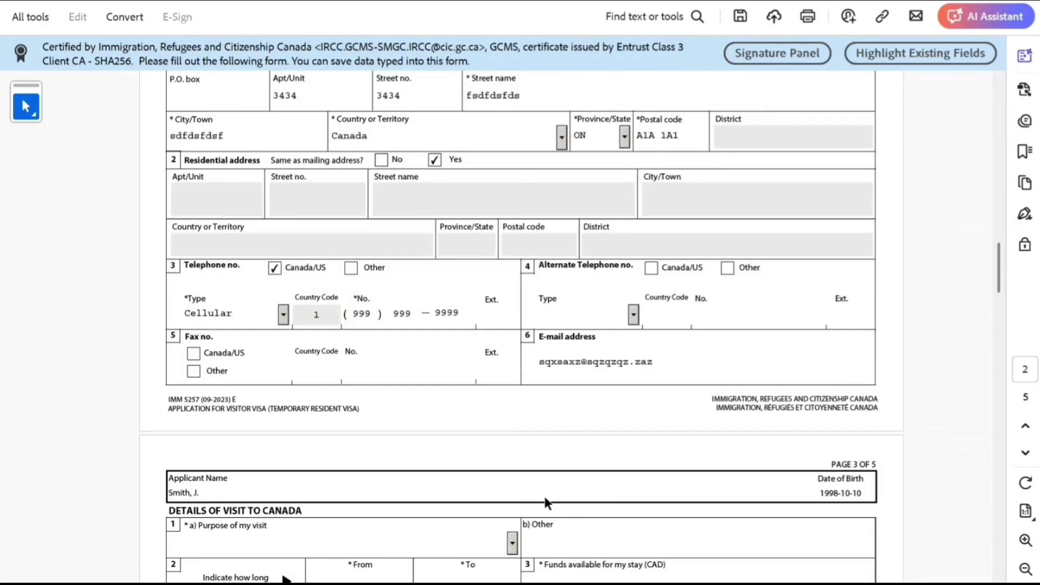
scroll(545, 496, down, 2)
click(513, 464)
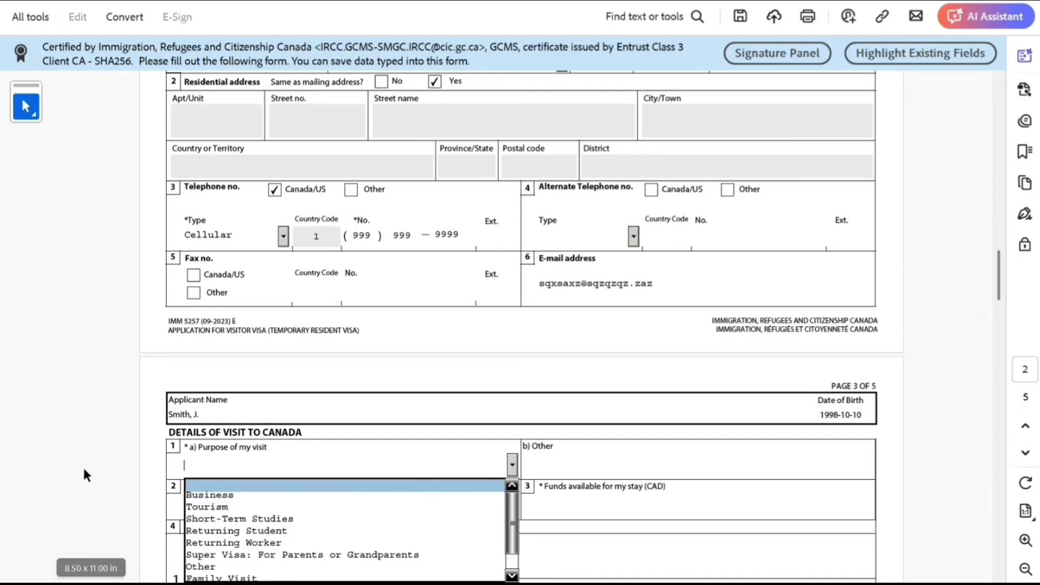
scroll(84, 471, down, 1)
click(255, 516)
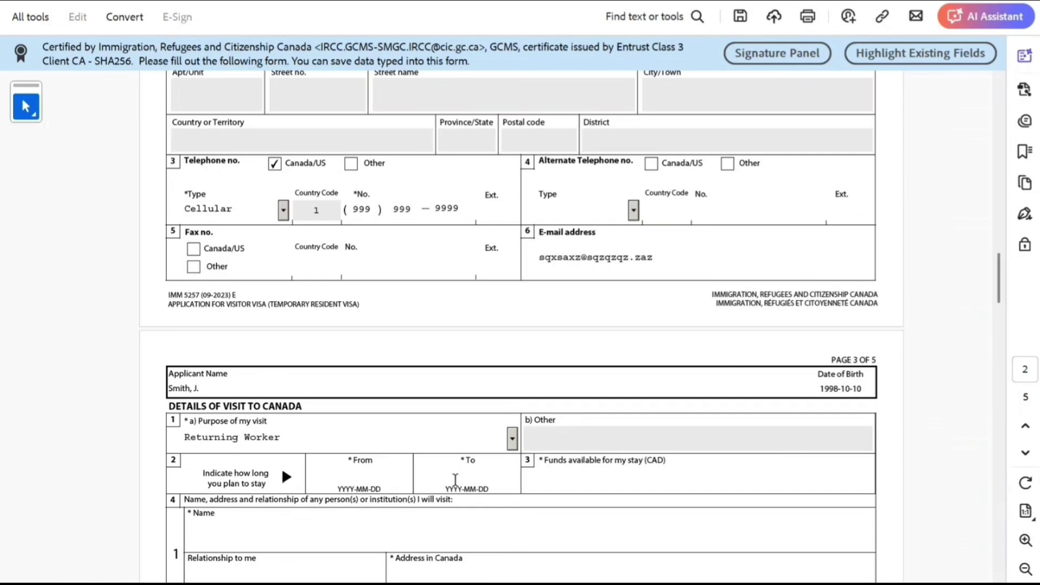
Set the stay dates from 6 February 2025 to 21 July 2027 using the date pickers.
click(418, 478)
click(385, 504)
click(525, 480)
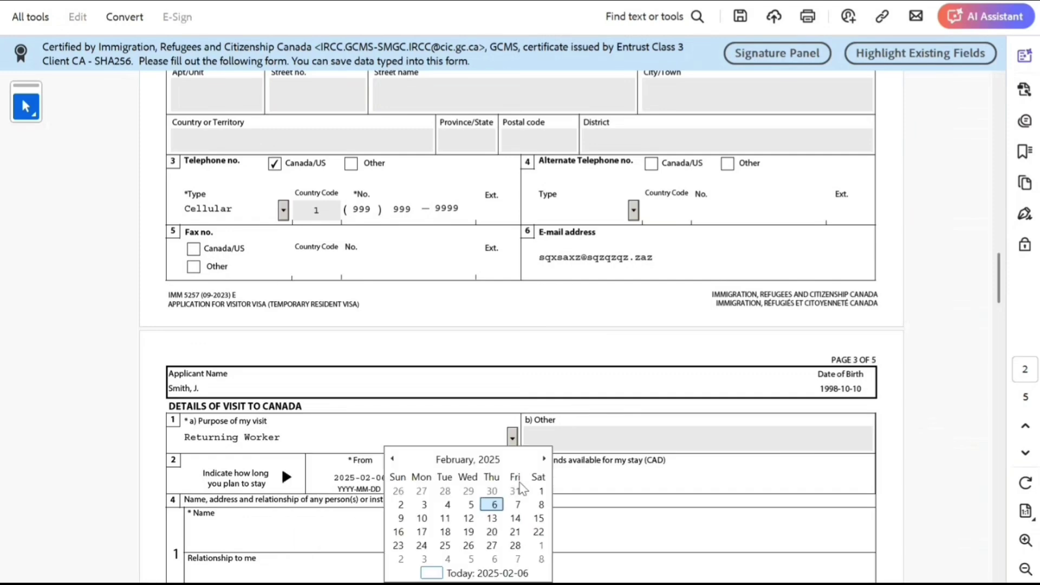
click(504, 463)
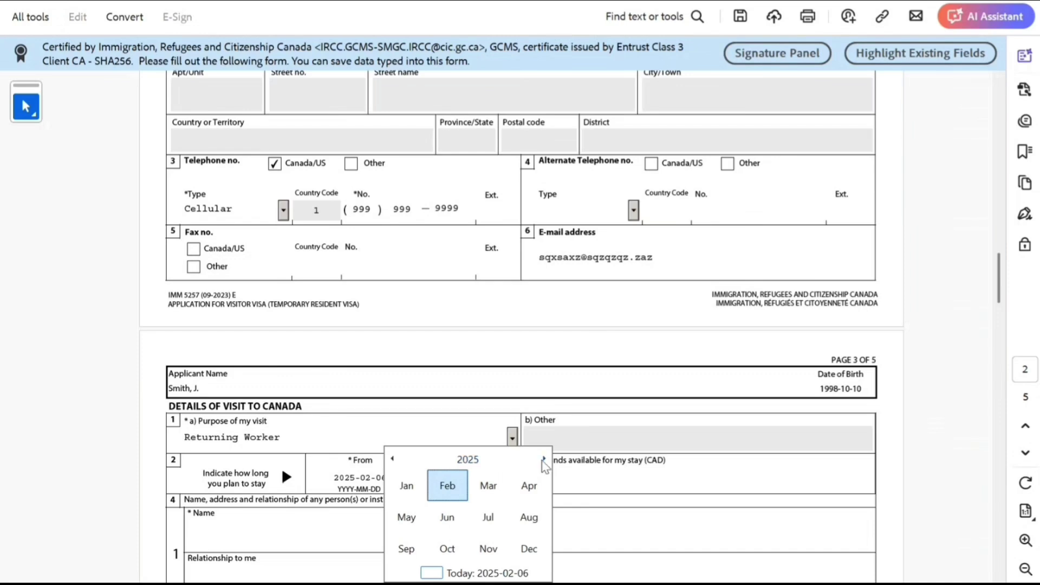
click(544, 458)
click(544, 459)
click(488, 517)
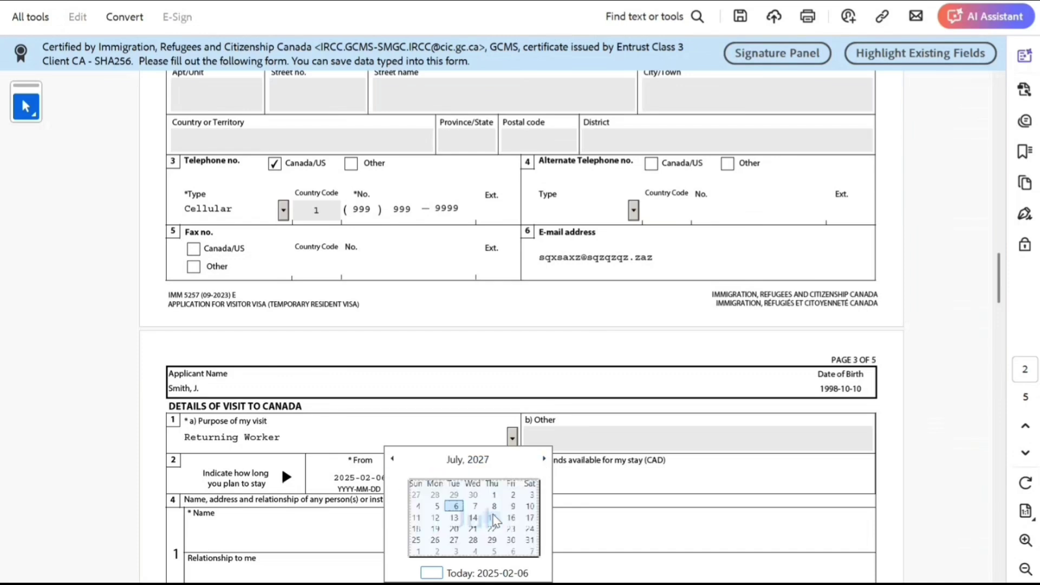
click(467, 532)
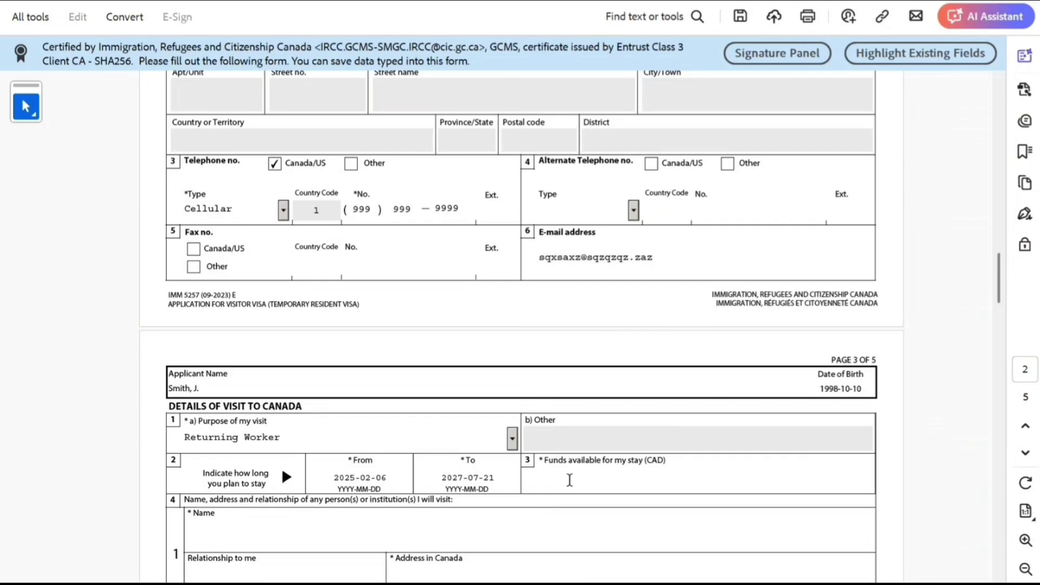
Enter $60,000 in funds, plus the visited person's name and relationship.
text(60000)
scroll(569, 480, down, 2)
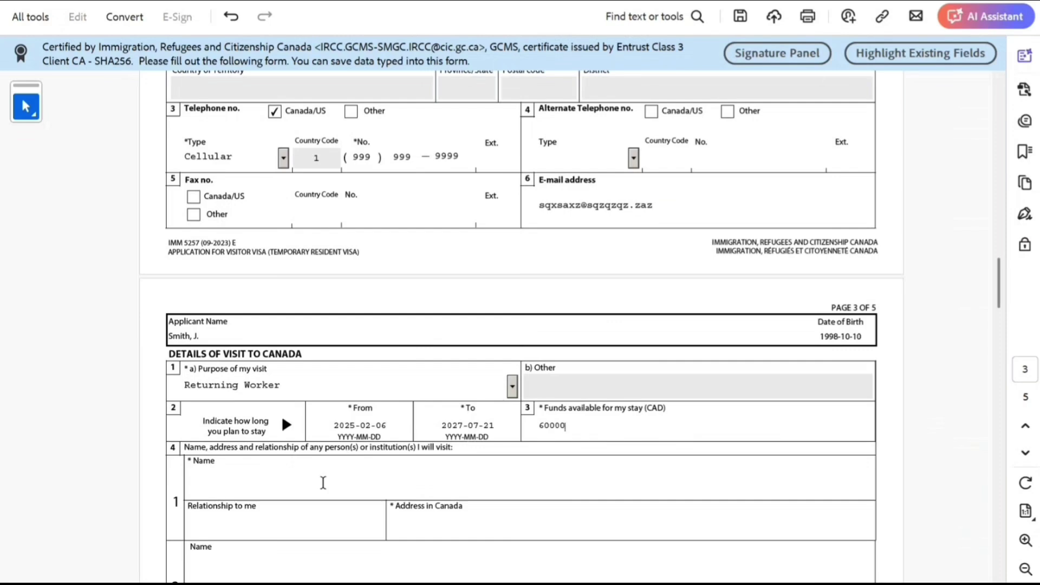
click(322, 482)
text(bjn jn nmmn m)
click(321, 519)
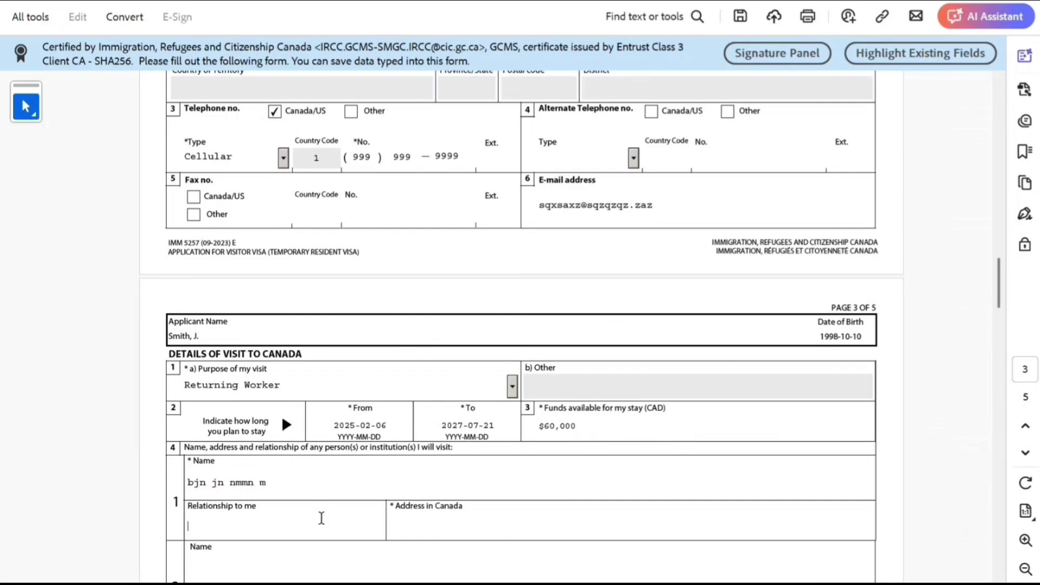
text(kkjkj)
click(430, 534)
Fill in the host's address, answer Yes to post-secondary education, and enter New Delhi, India and a school name.
text(kkmkmkmkm)
scroll(431, 534, down, 3)
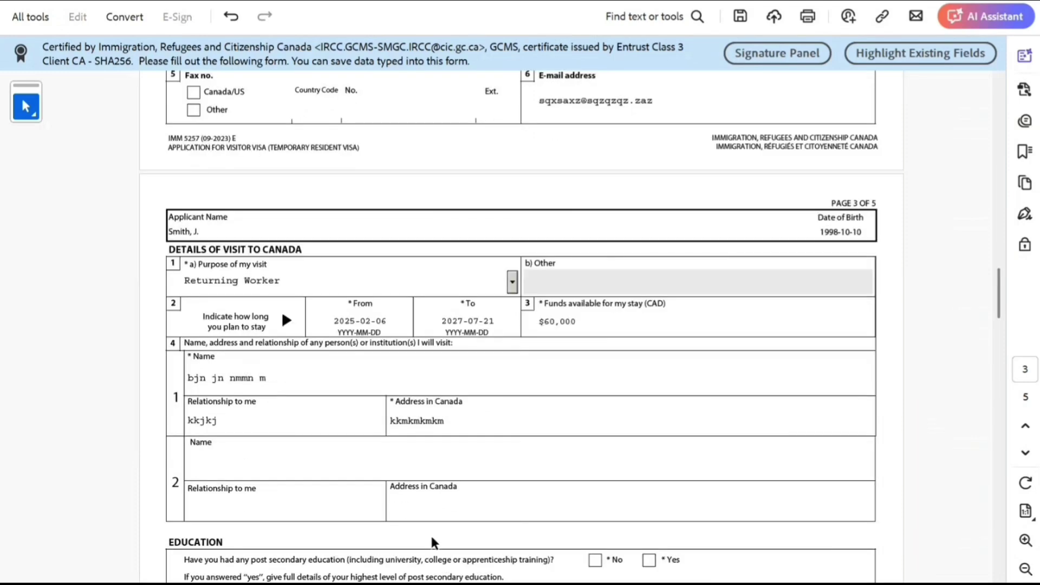
scroll(427, 533, down, 1)
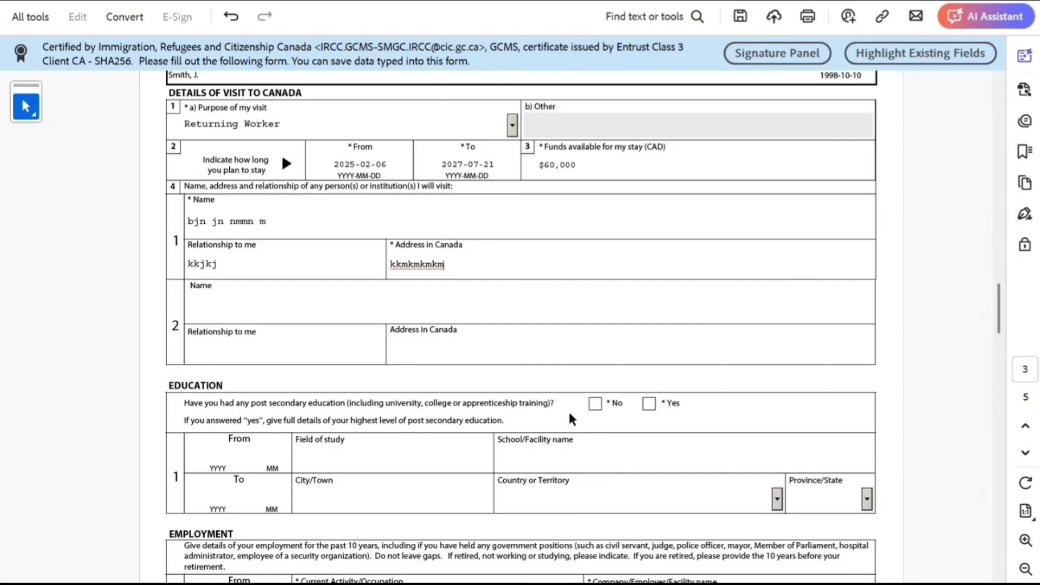
click(649, 404)
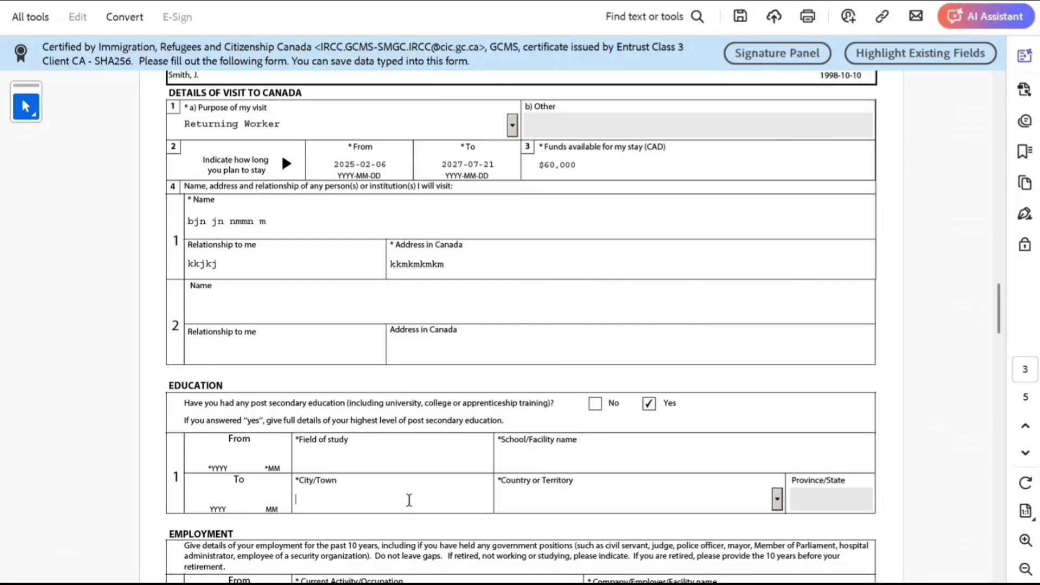
click(398, 506)
text(New Delhi)
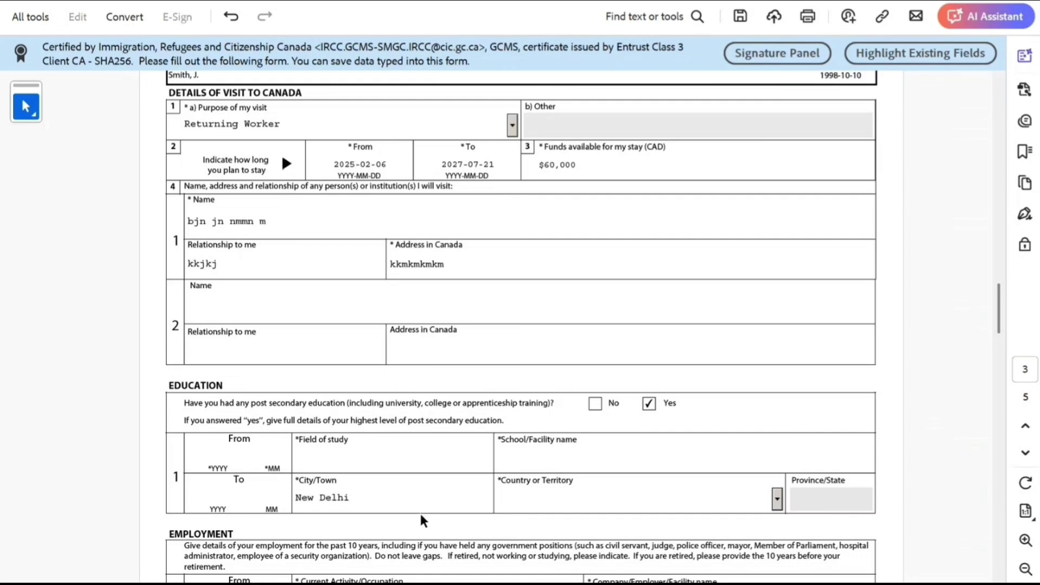
key(Tab)
text(In)
click(557, 458)
text(mkmkk m ,m m,m ,m ,)
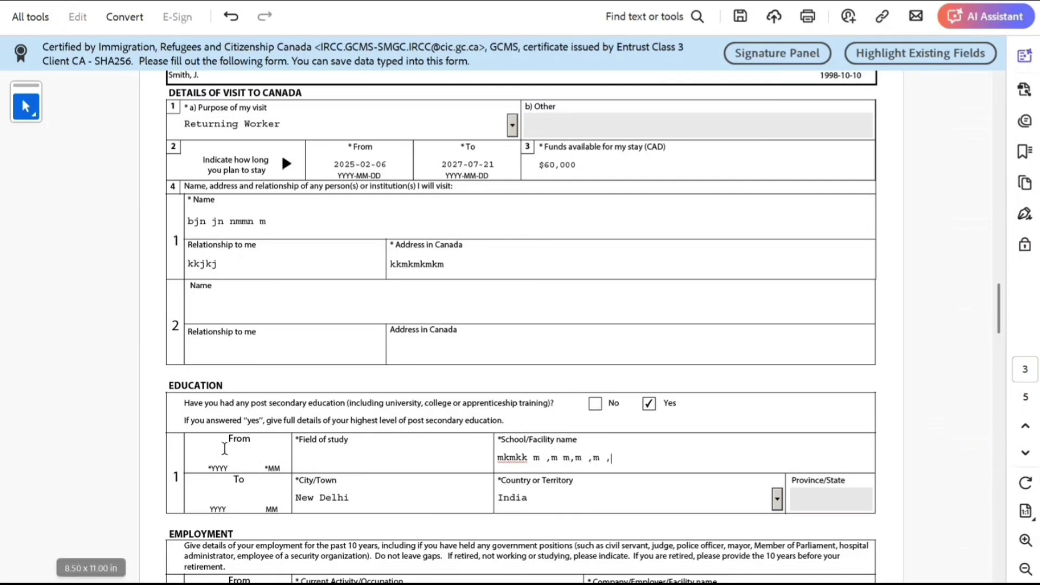
Set education dates 2016-06 to 2020-06 and field of study 'Bachelors of Technology in IT'.
click(251, 453)
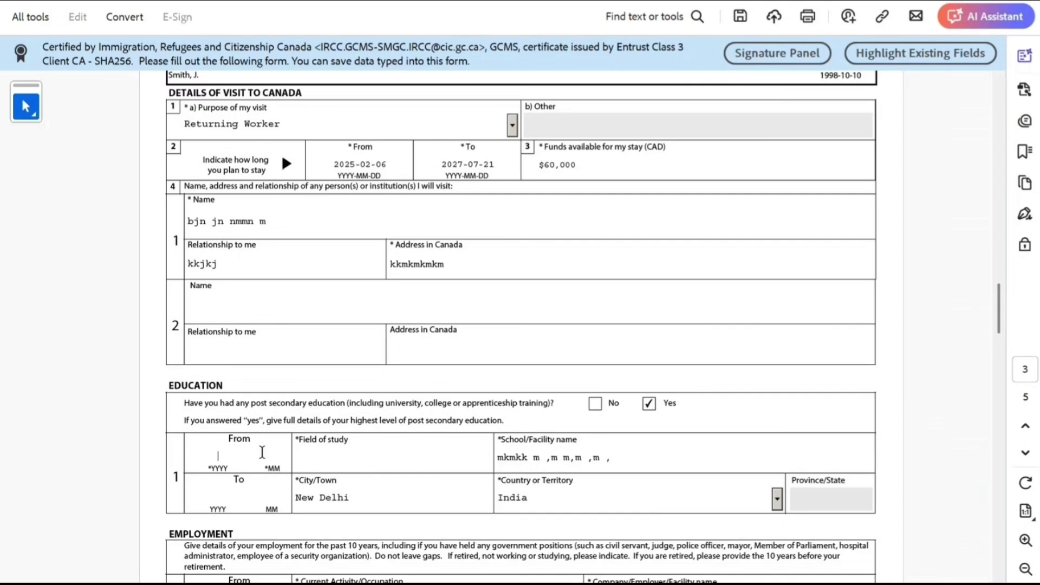
text(2)
text(016)
text(06)
click(269, 494)
text(2020)
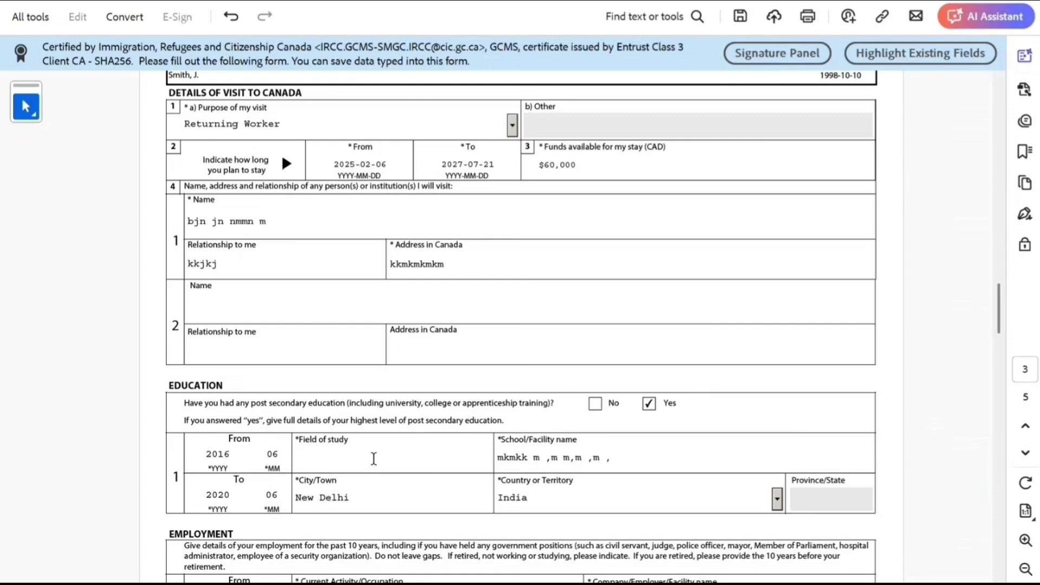
click(374, 459)
text(Bachelors of Technolo)
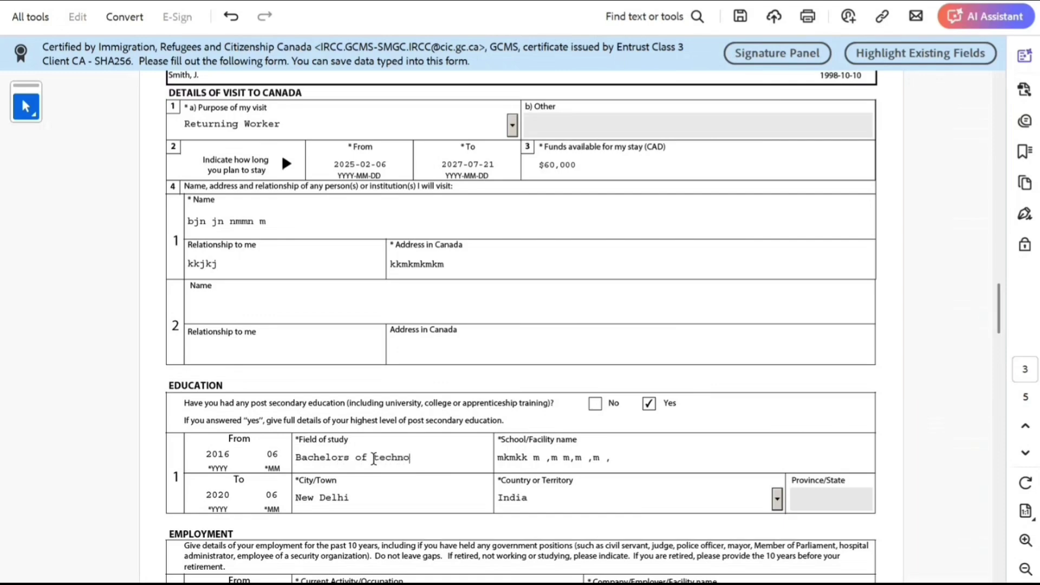
text(gy in IT)
scroll(372, 460, down, 5)
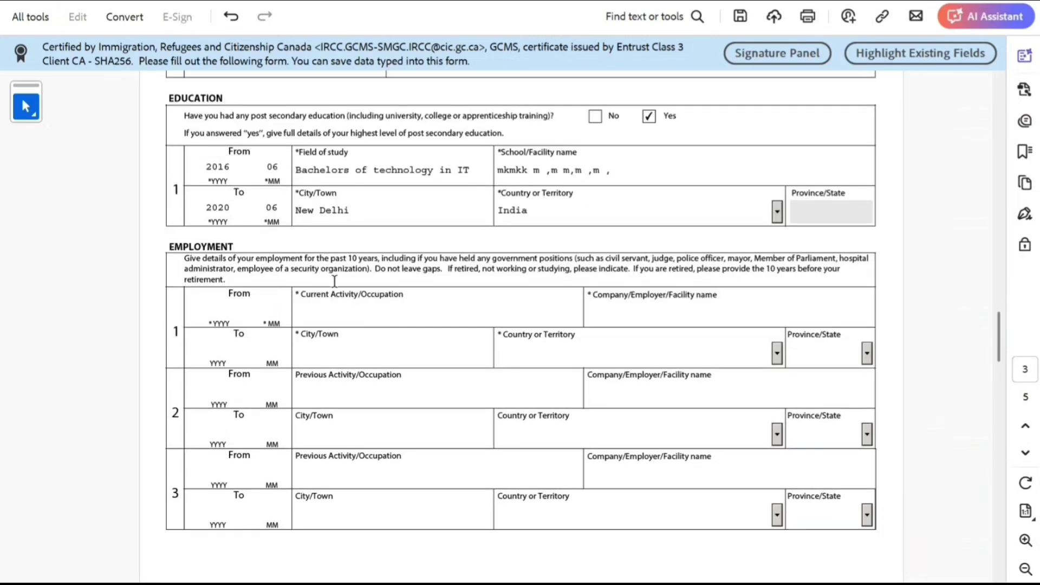
Enter the current job: from 2024-06, It Consultant, an employer name, Toronto, India.
click(212, 305)
text(202)
text(4)
text(06)
click(357, 323)
text(It Consultan)
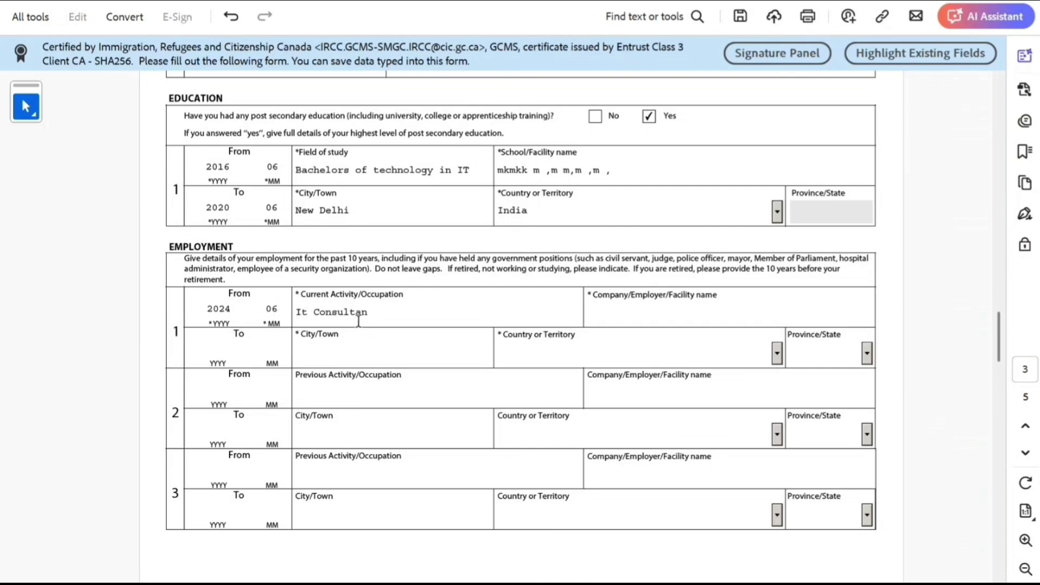
text(t)
key(Tab)
text(kjhjhhj)
key(Tab)
text(Torotto)
key(Tab)
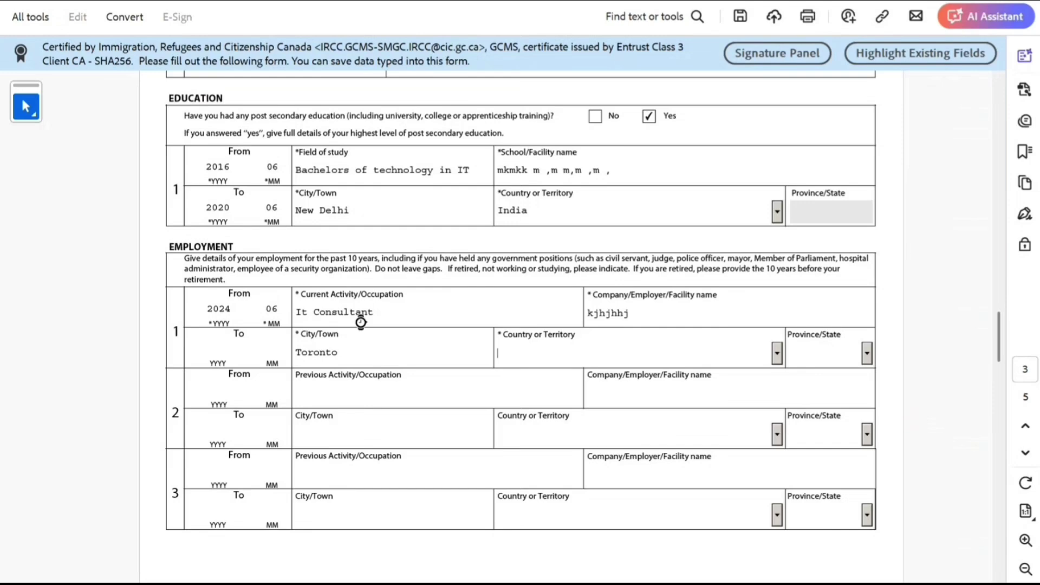
text(India)
key(Tab)
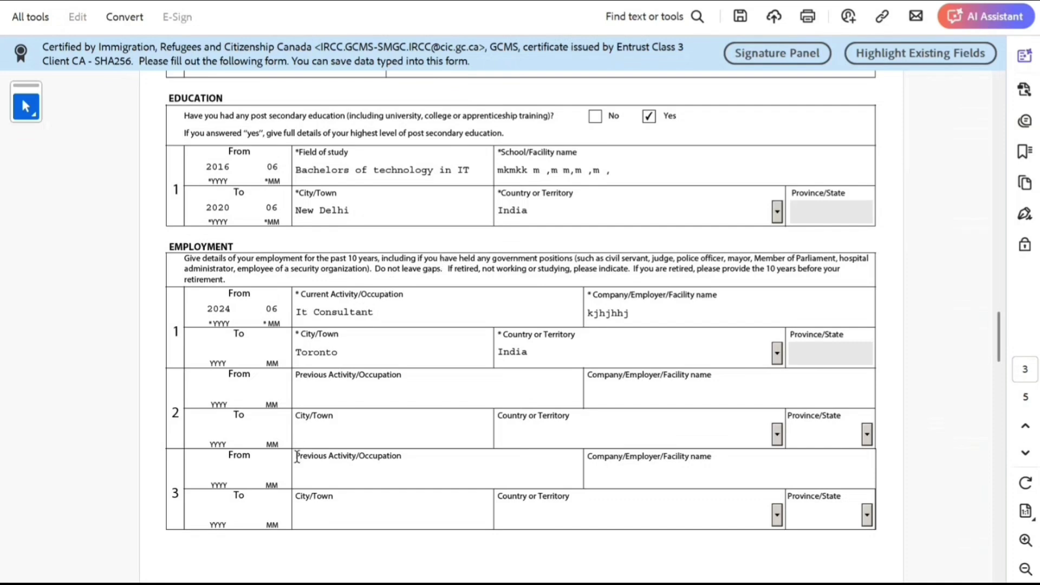
scroll(297, 456, down, 1)
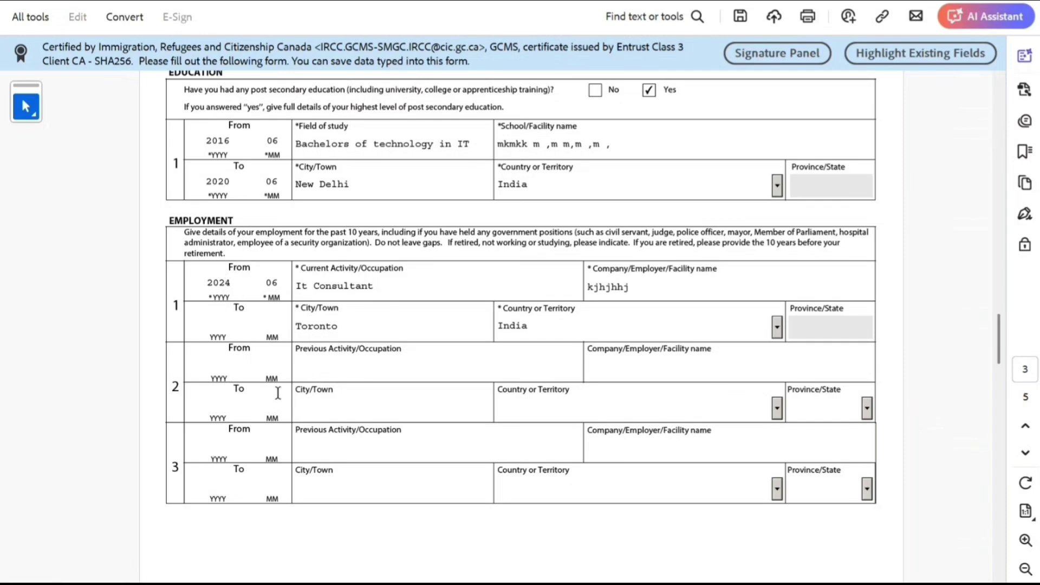
Answer No to tuberculosis, physical/mental disorder, overstaying, and visa refusal questions.
scroll(376, 470, down, 10)
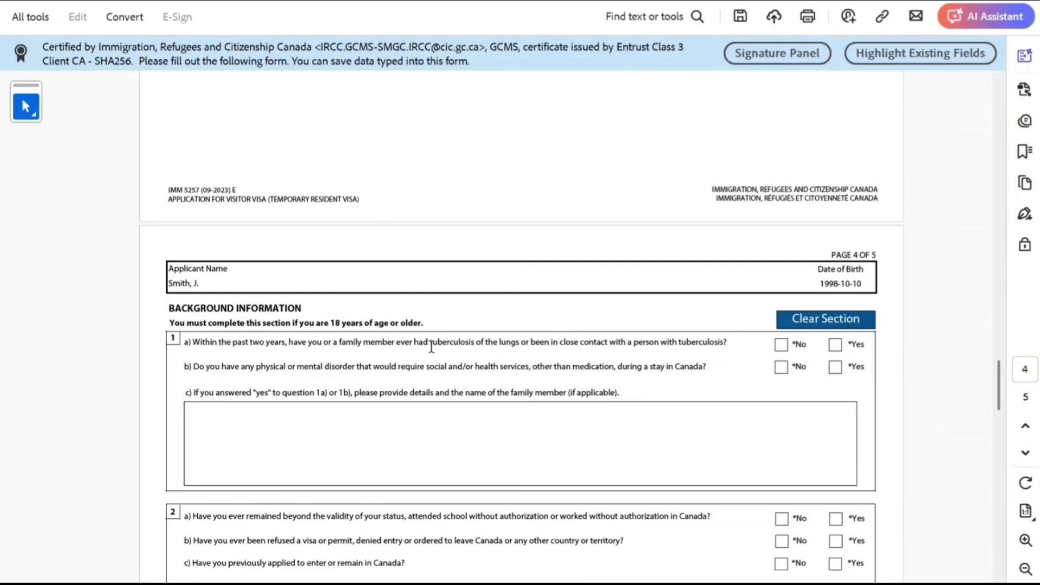
click(780, 344)
click(782, 368)
scroll(457, 430, down, 3)
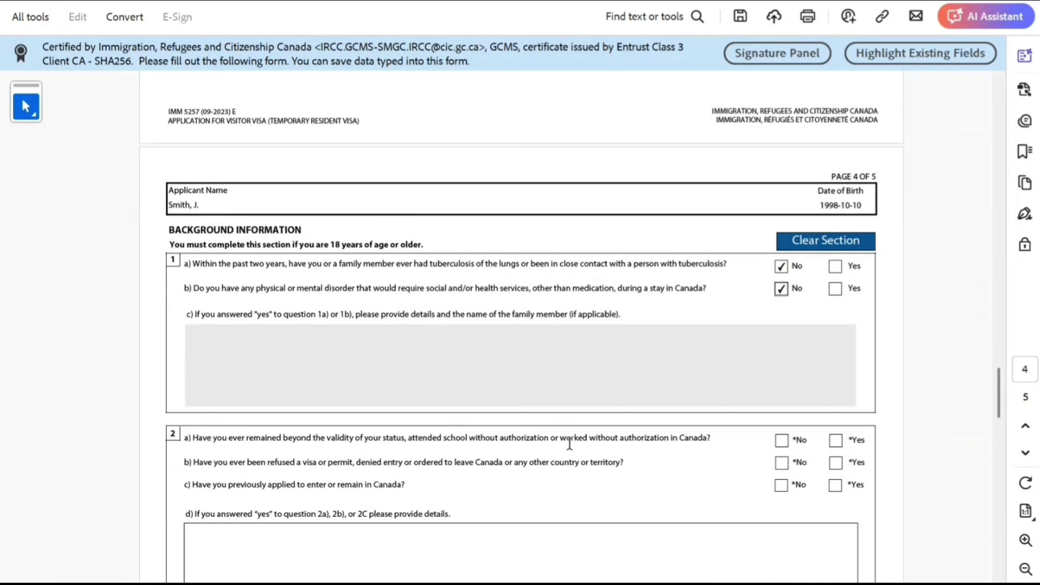
click(780, 441)
click(785, 469)
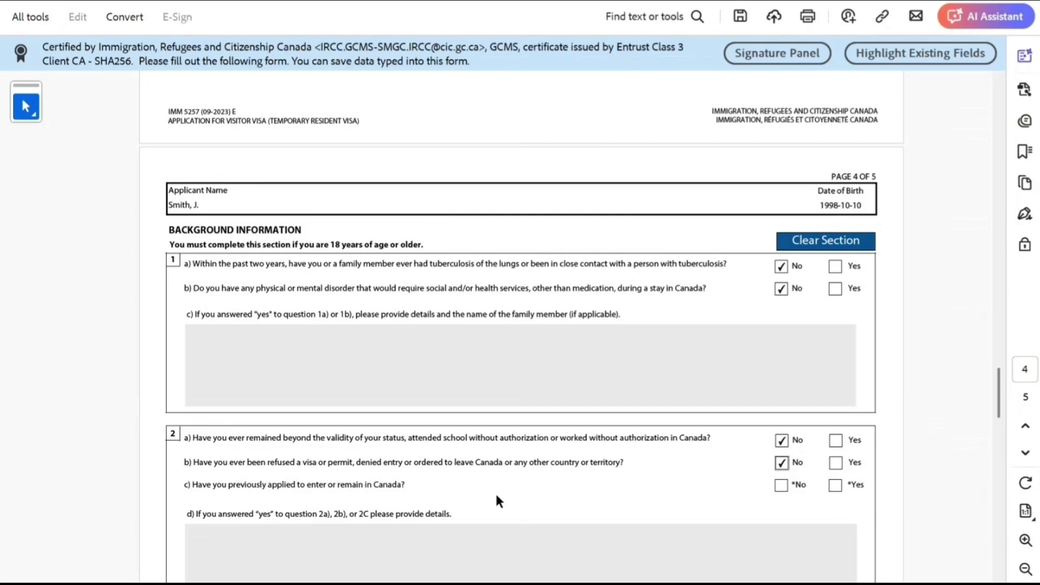
Answer Yes to having applied to Canada before and type the details in 2d.
click(836, 488)
scroll(628, 512, down, 3)
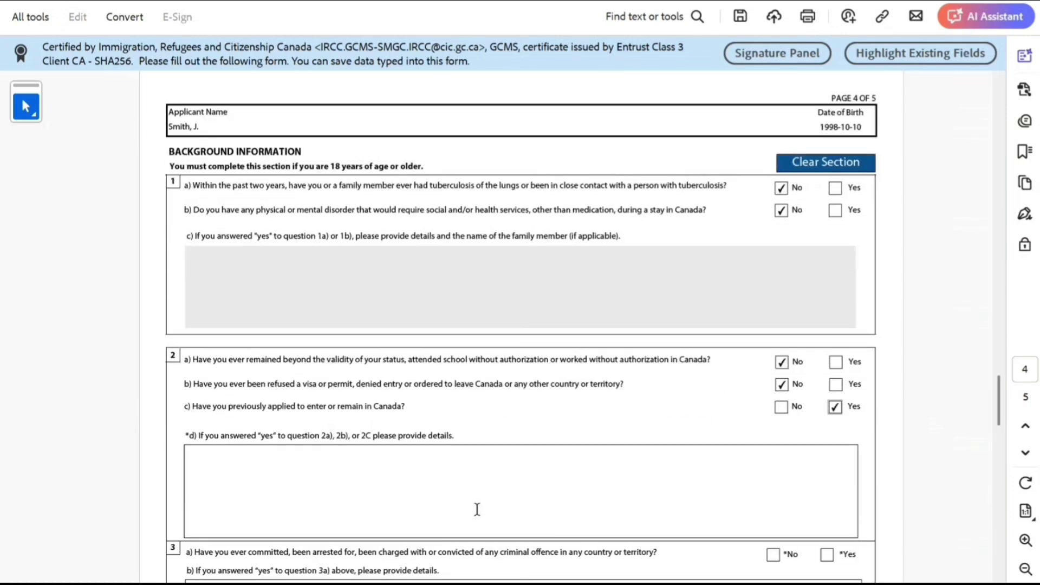
click(381, 473)
text(jinjn  nmn mn nm)
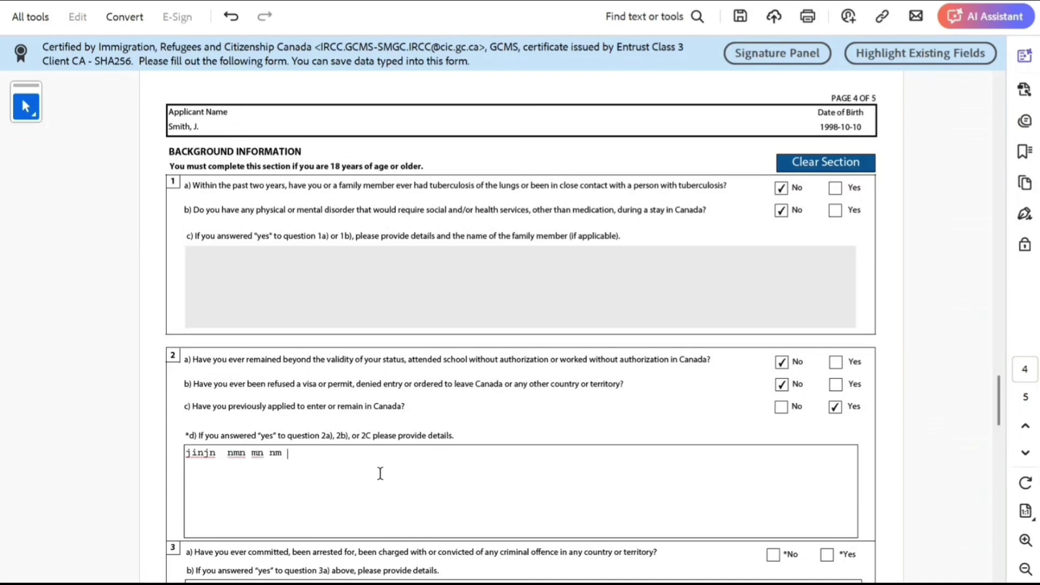
text(nnnjj)
scroll(358, 471, down, 2)
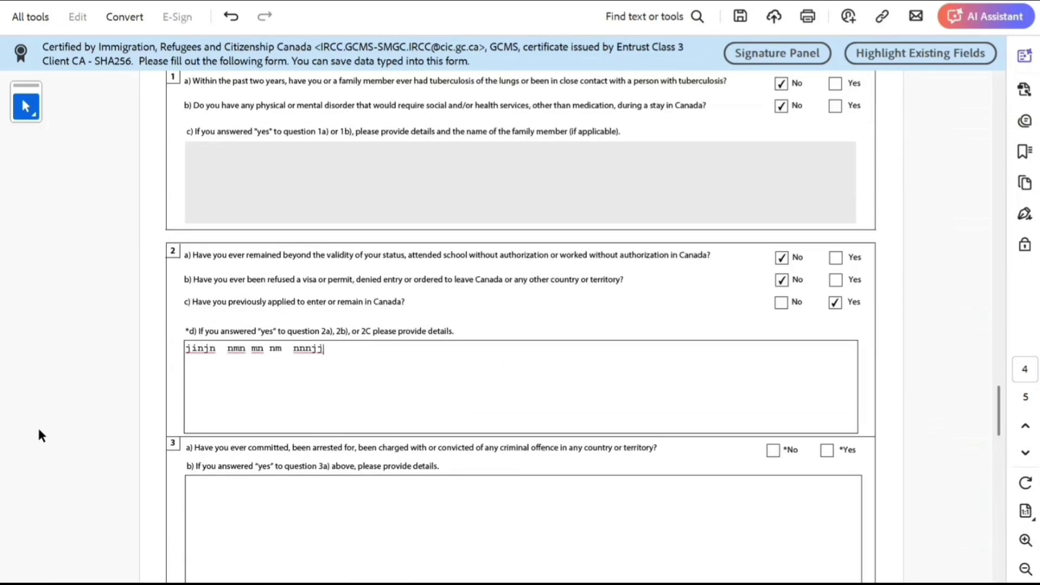
Answer No to criminal offence, military service, violent organization, and ill-treatment questions.
click(775, 451)
scroll(517, 467, down, 5)
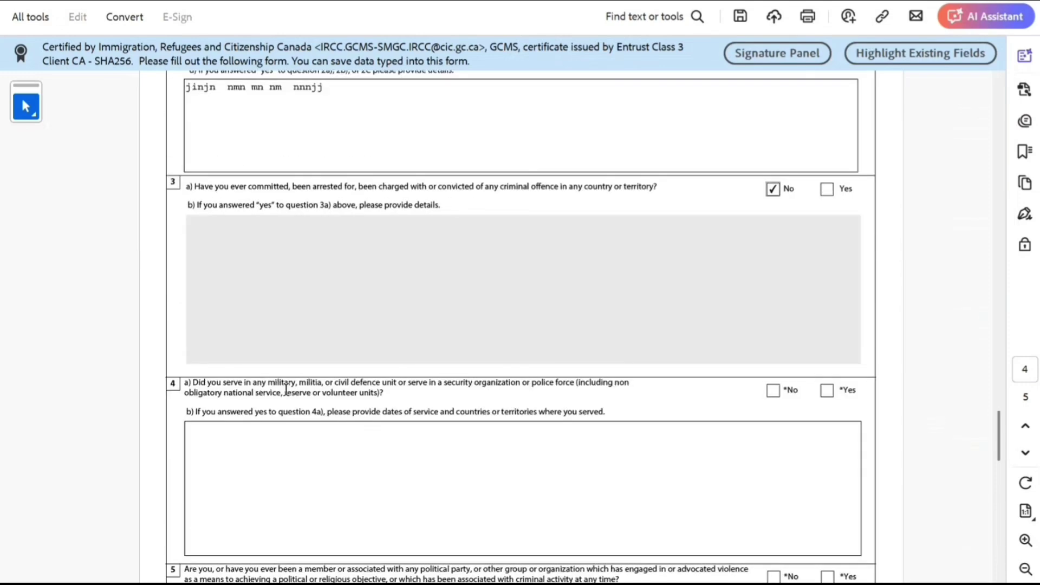
click(773, 391)
scroll(460, 422, down, 2)
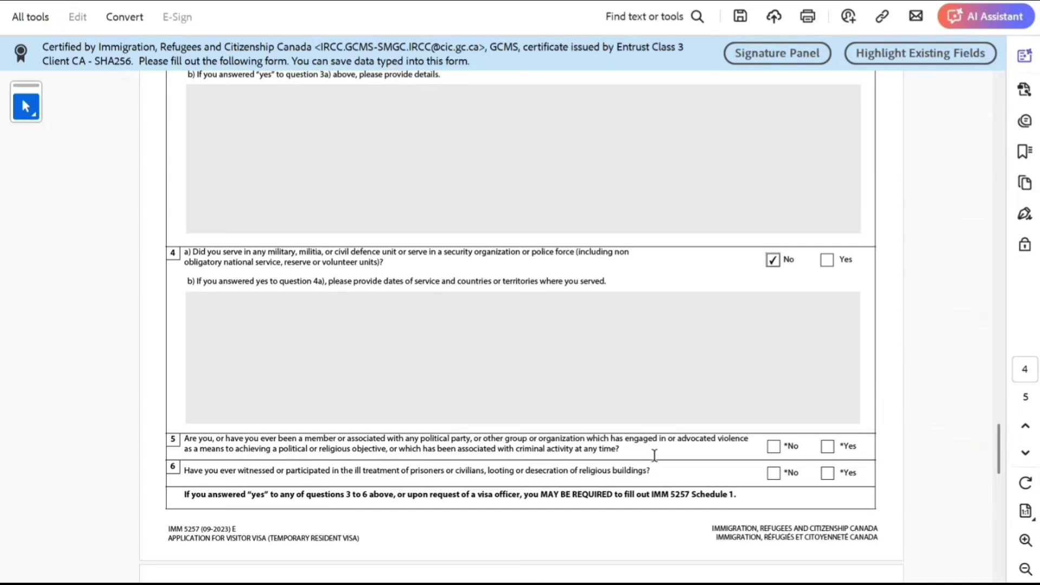
click(773, 446)
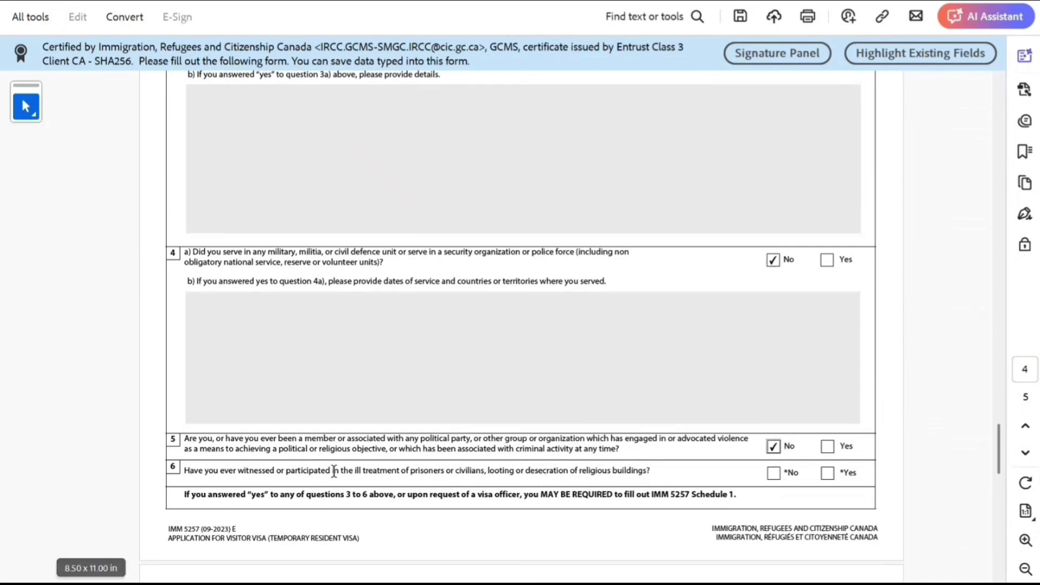
click(773, 474)
scroll(411, 466, down, 5)
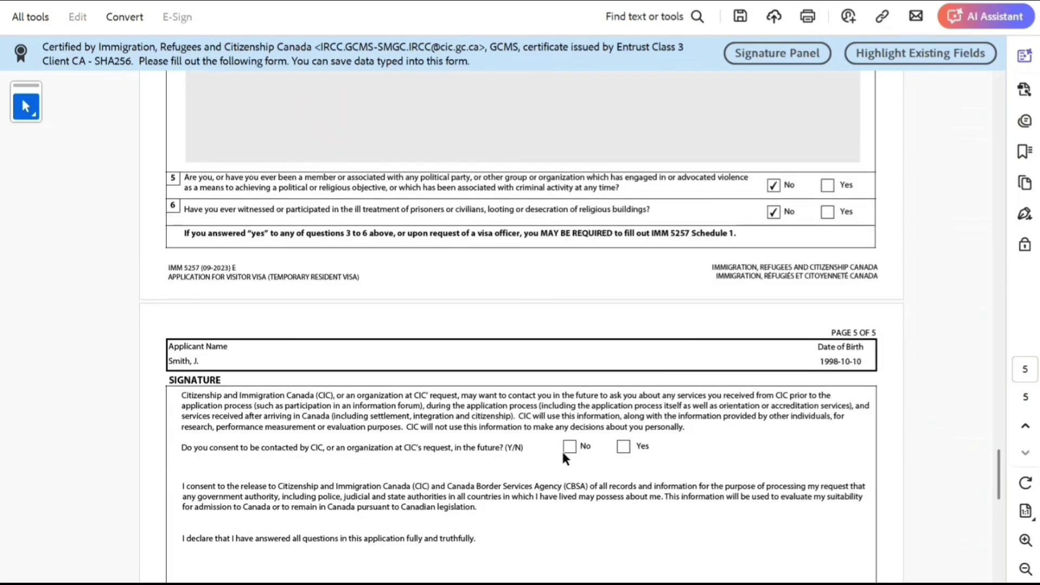
Consent to future contact, set the signature date to 2025-02-06, and validate the form.
click(623, 448)
scroll(386, 482, down, 2)
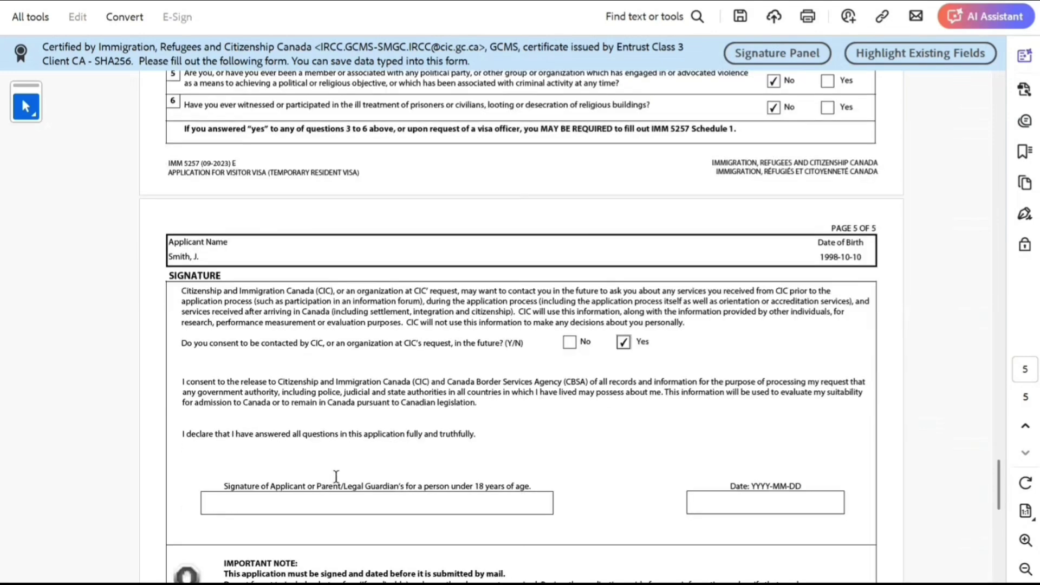
click(706, 505)
click(849, 502)
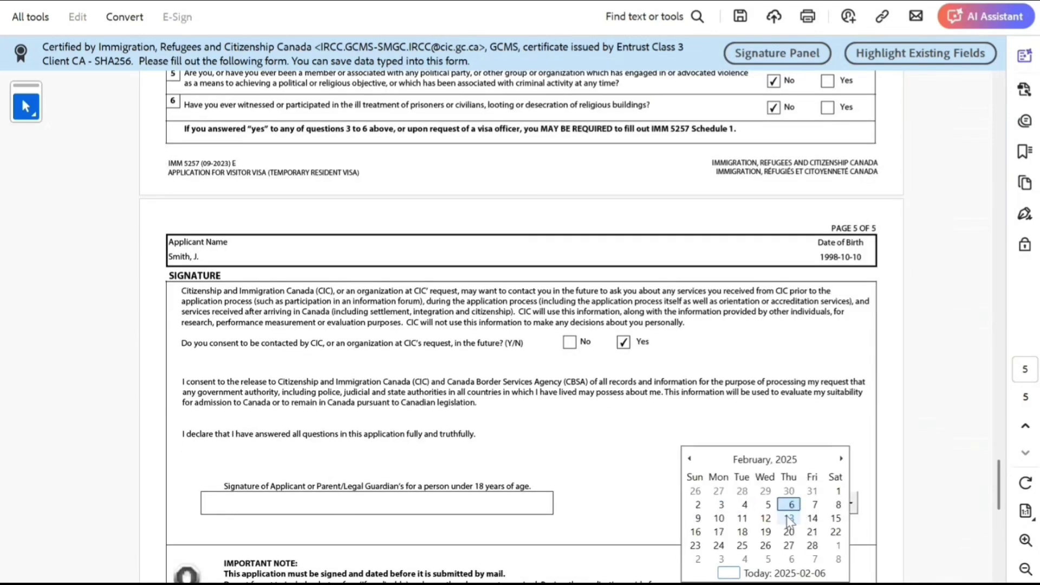
click(791, 506)
scroll(530, 520, down, 8)
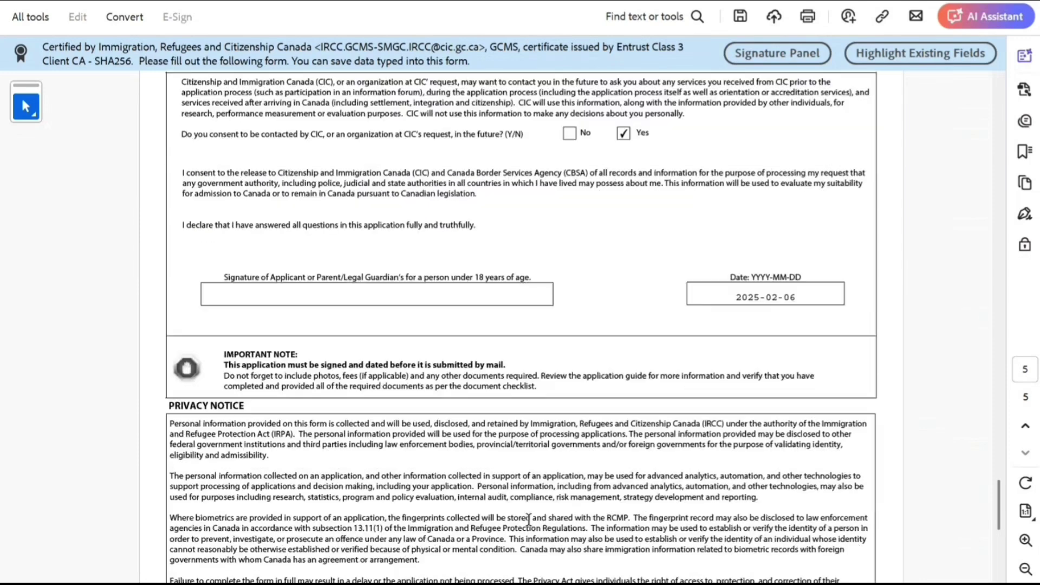
click(521, 436)
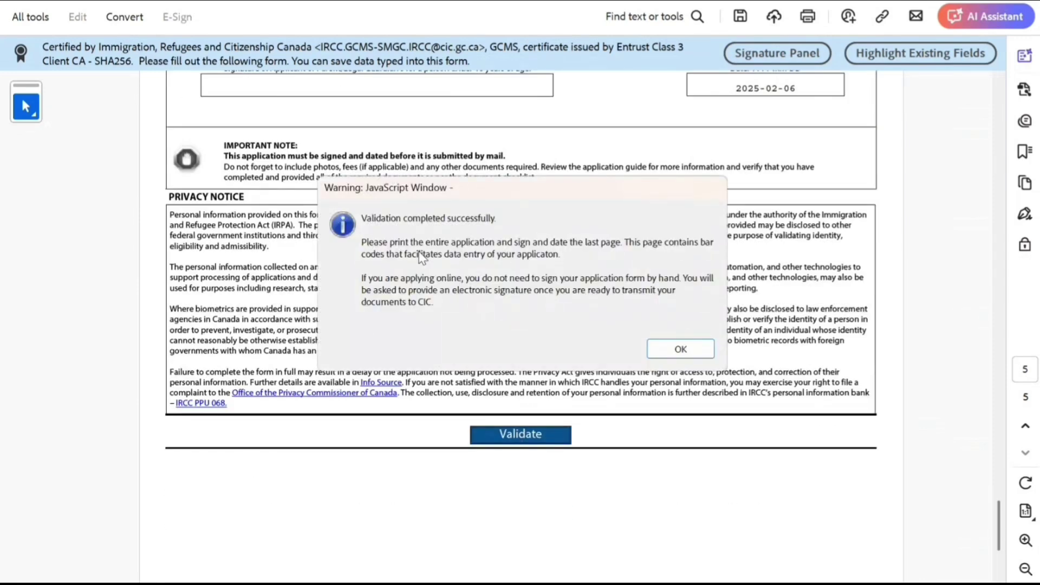
Dismiss the validation success message and return to the top of page 1.
click(680, 350)
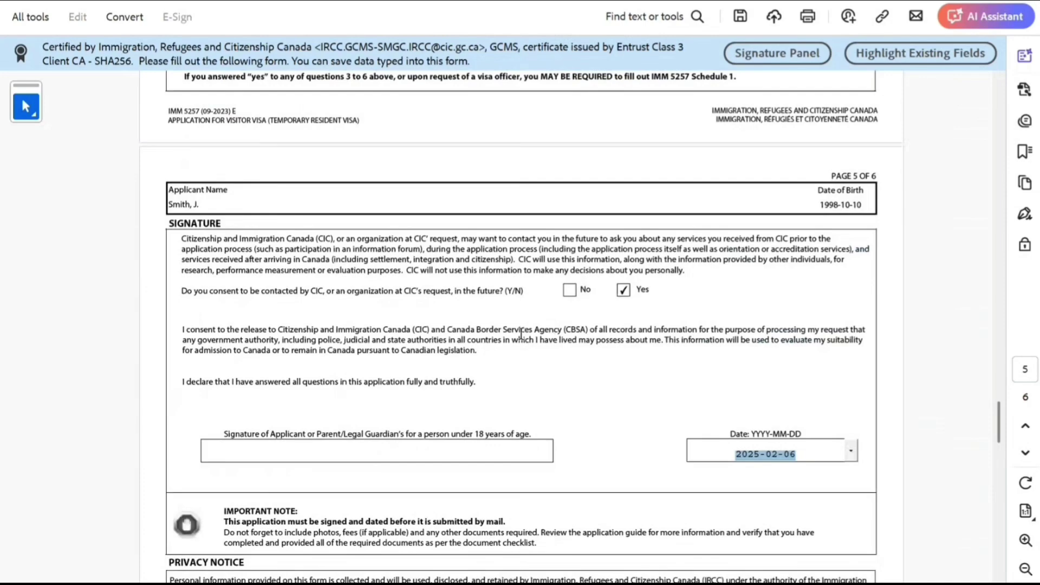
scroll(517, 334, up, 9)
scroll(515, 336, up, 10)
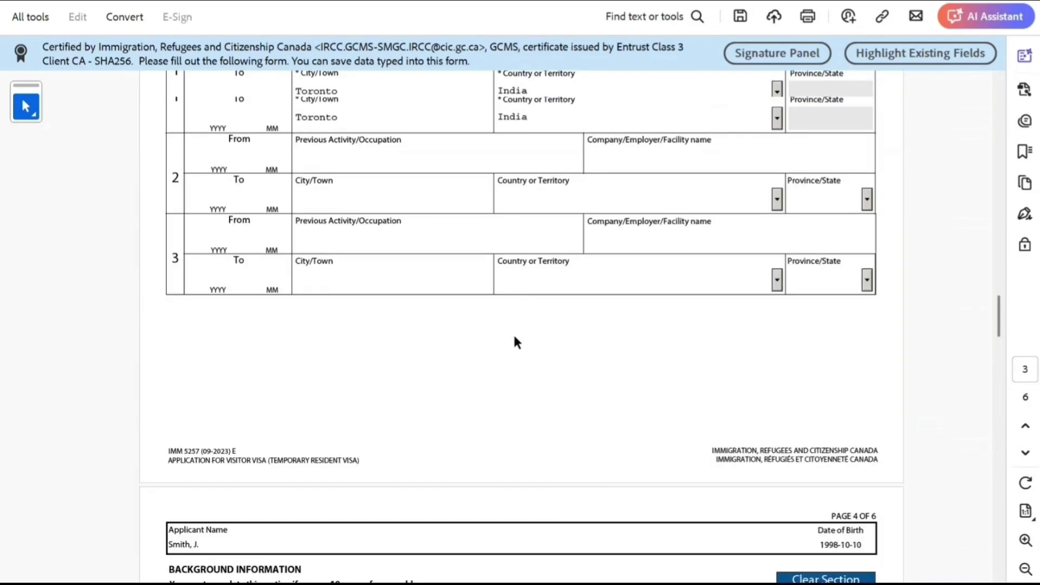
scroll(514, 335, up, 15)
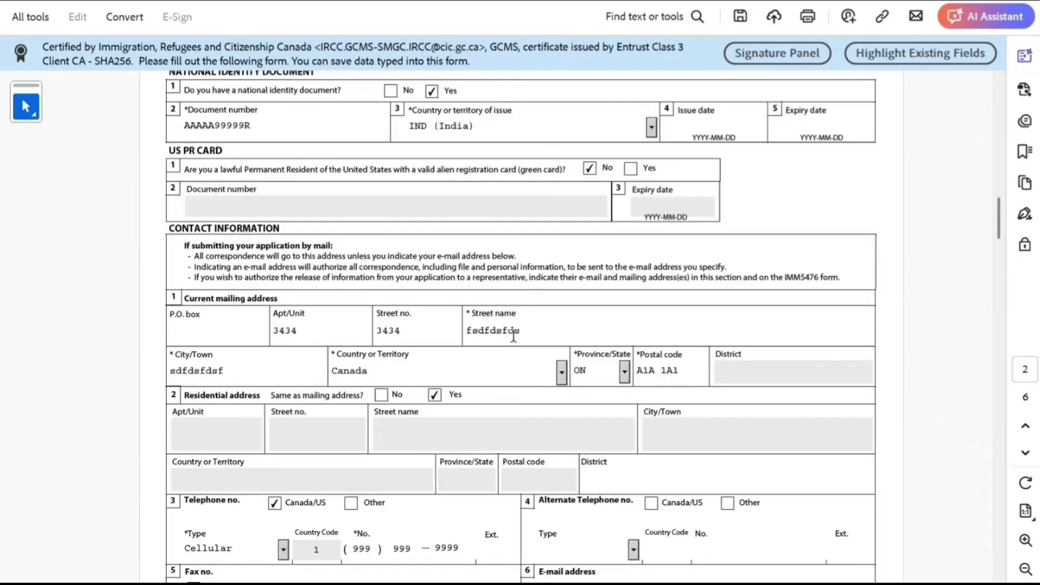
scroll(512, 334, up, 15)
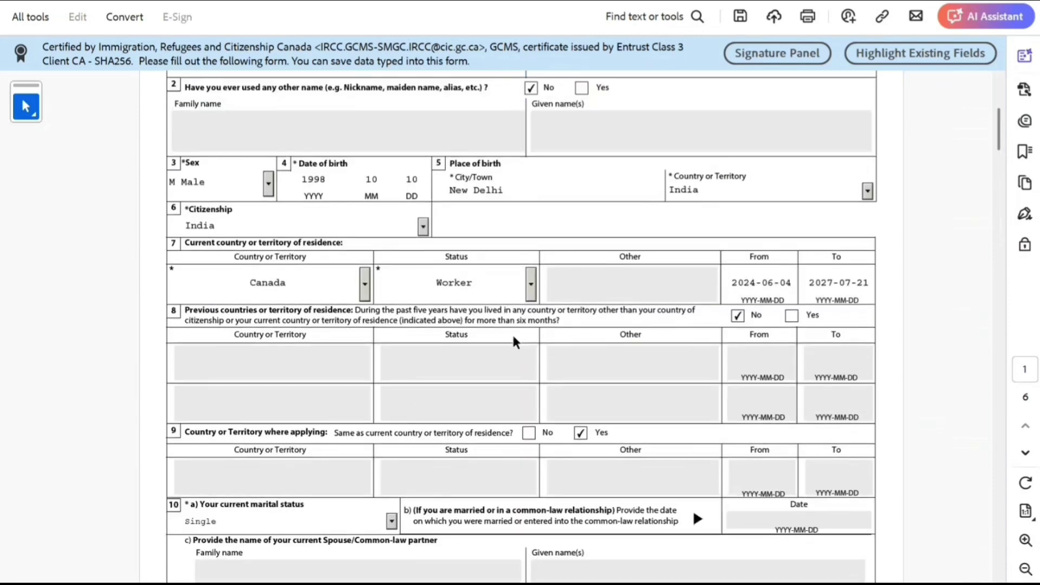